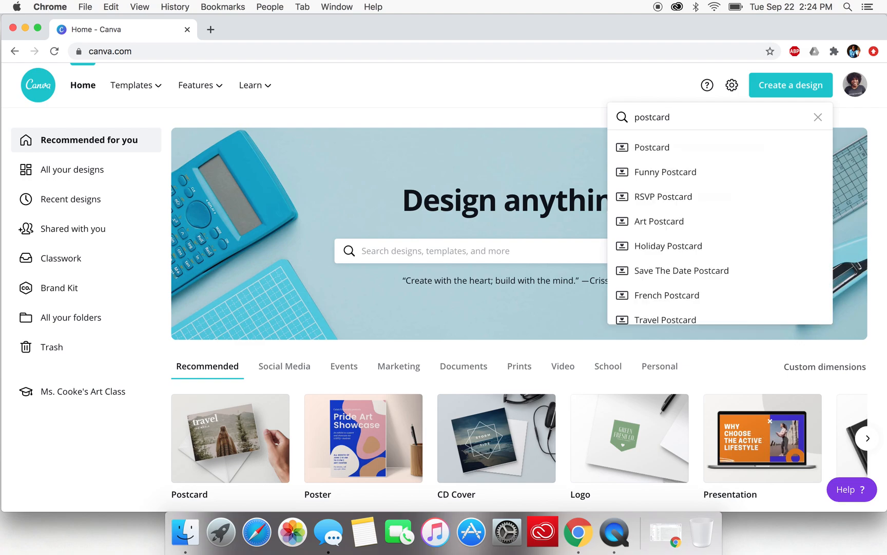
- Create a new blank Postcard design and title it "Register to Vote!"
click(650, 149)
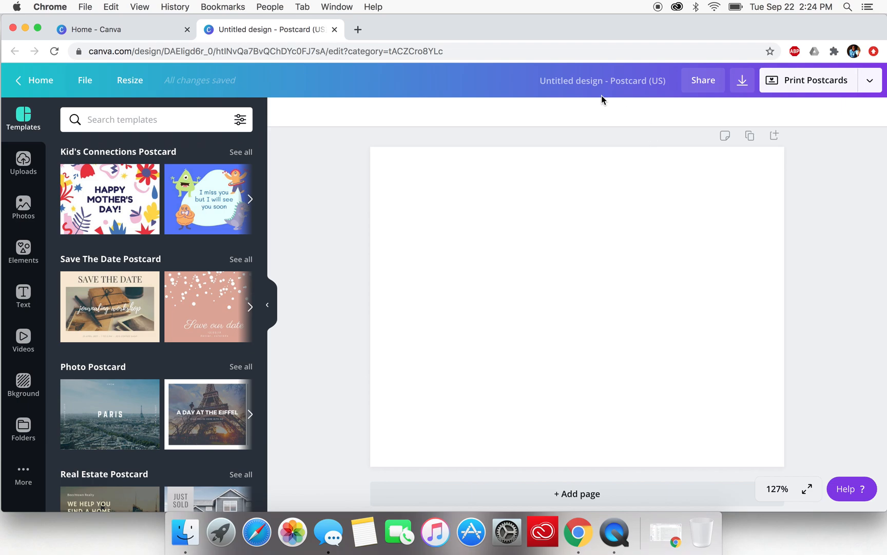
click(546, 80)
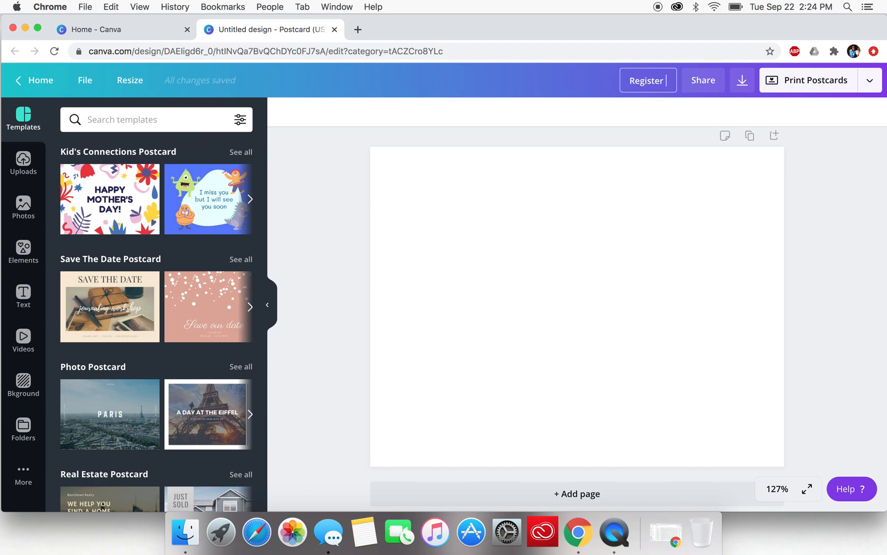
text(Register to Voate)
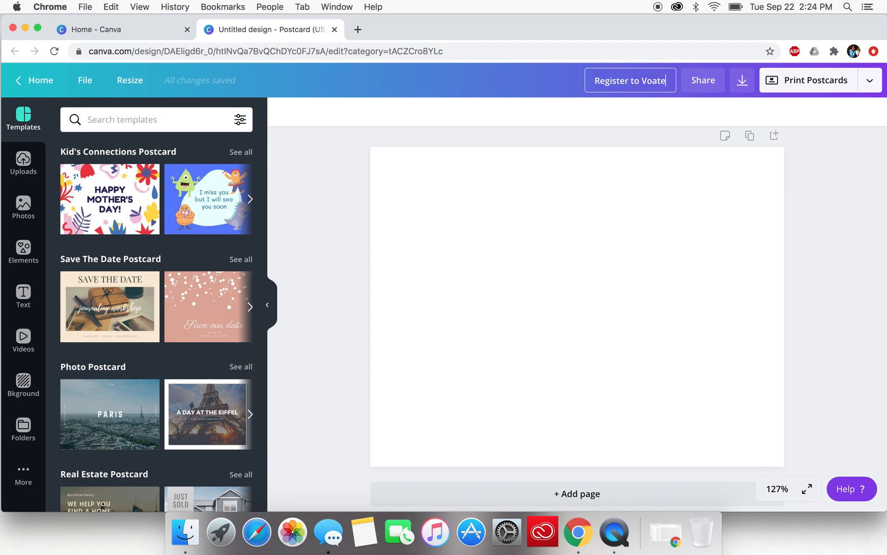
key(BackSpace)
key(BackSpace)
key(BackSpace)
text(te!)
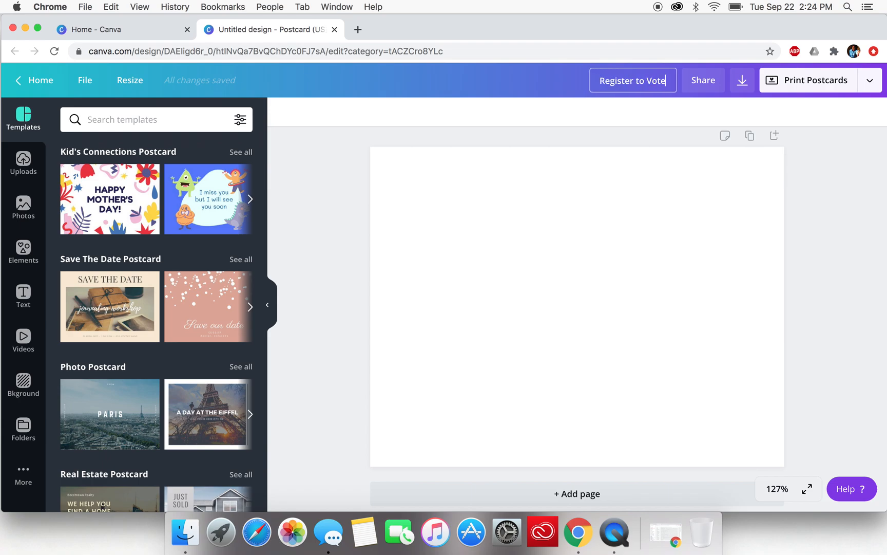
key(Return)
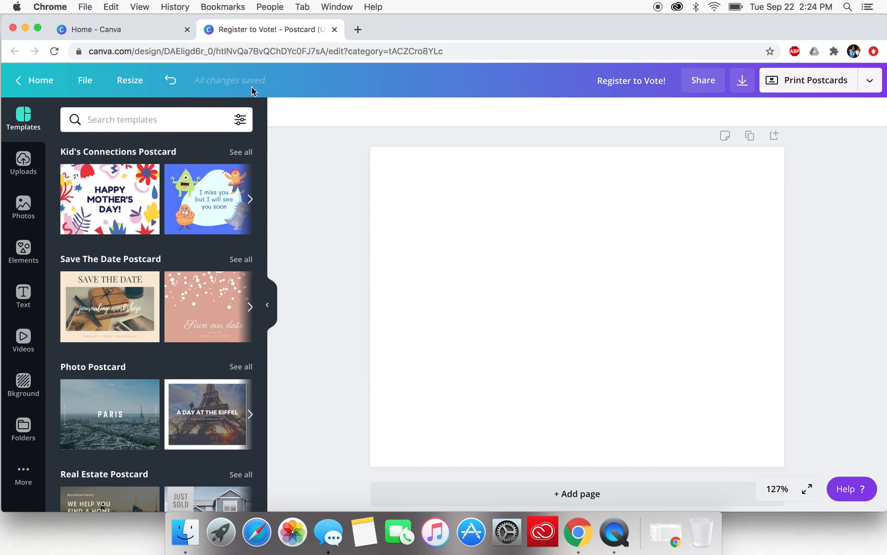
- Browse the postcard template categories, looking through the Holiday Postcard and Business Postcard designs
scroll(201, 391, down, 5)
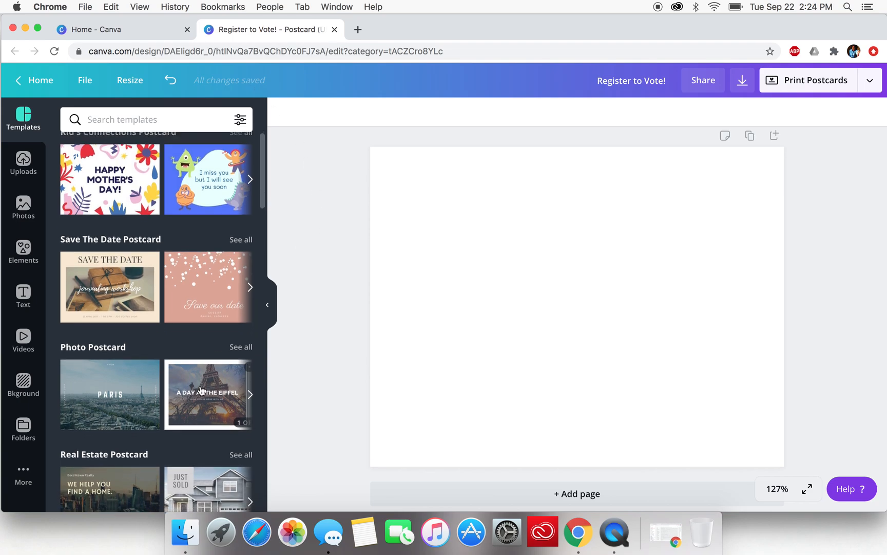
scroll(201, 390, down, 8)
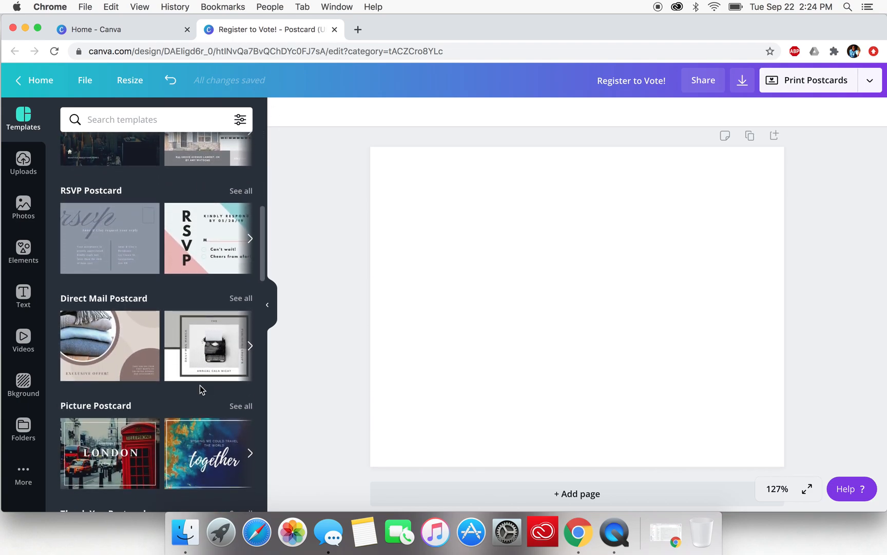
scroll(200, 388, down, 6)
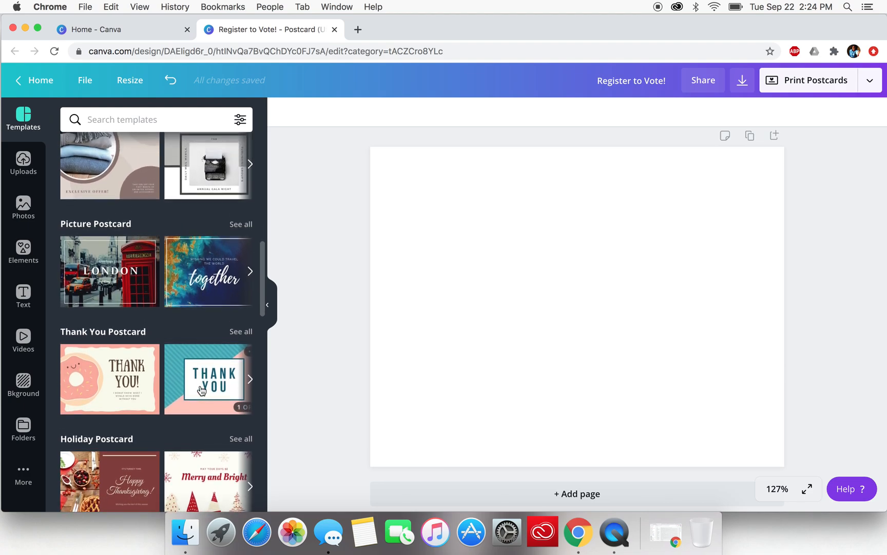
click(251, 258)
click(250, 259)
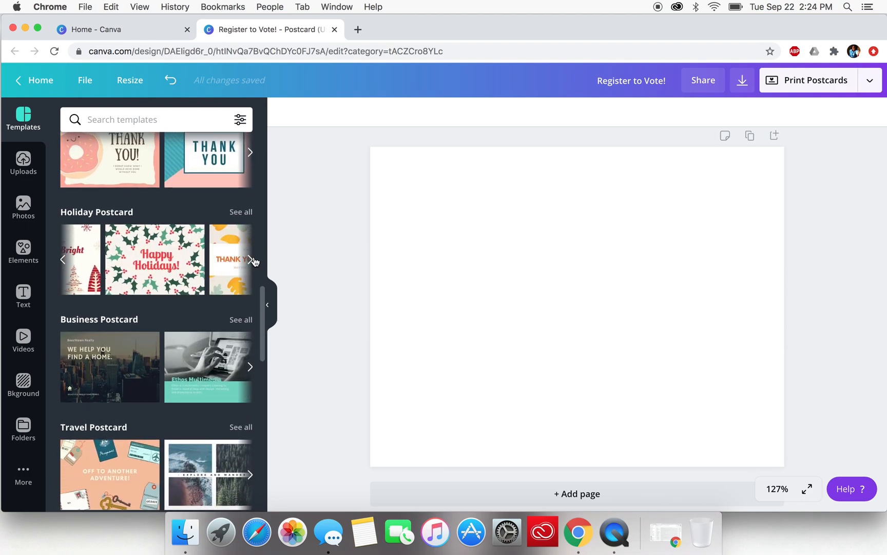
click(250, 367)
click(250, 367)
click(250, 367)
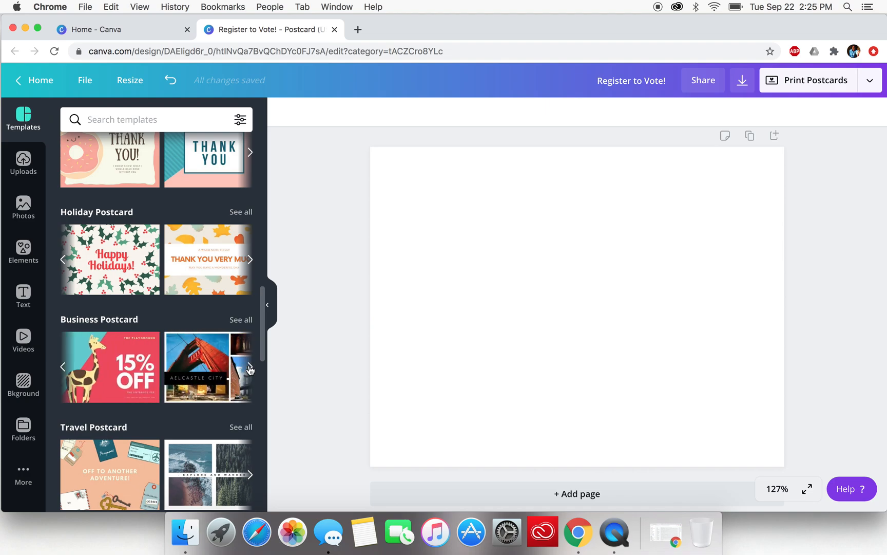
click(250, 367)
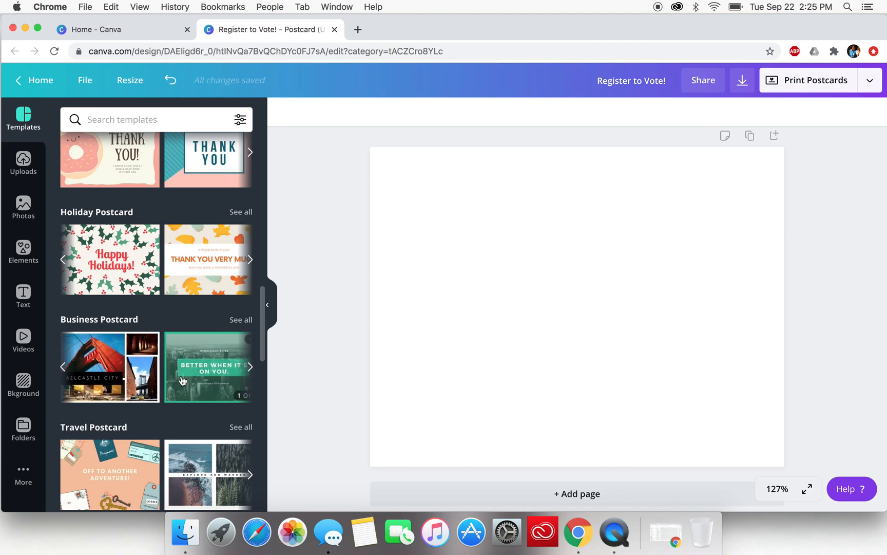
scroll(188, 359, up, 5)
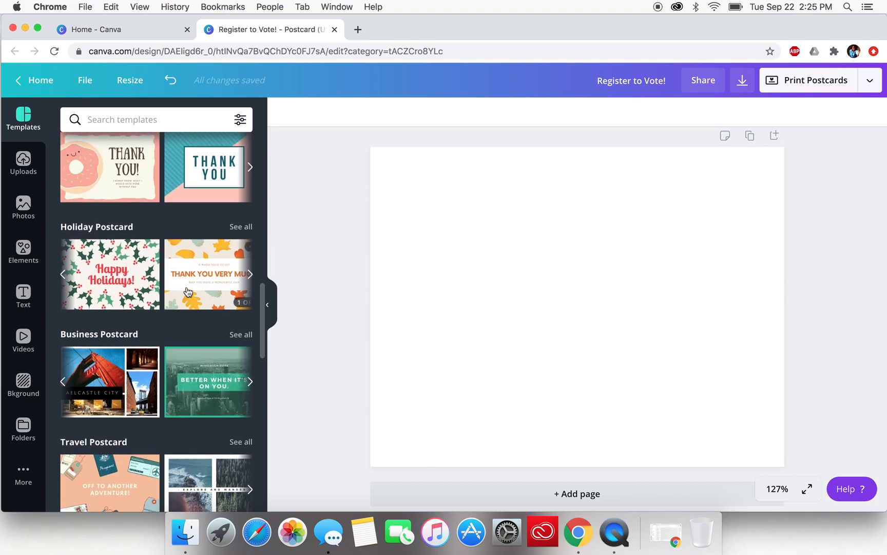
scroll(189, 291, up, 5)
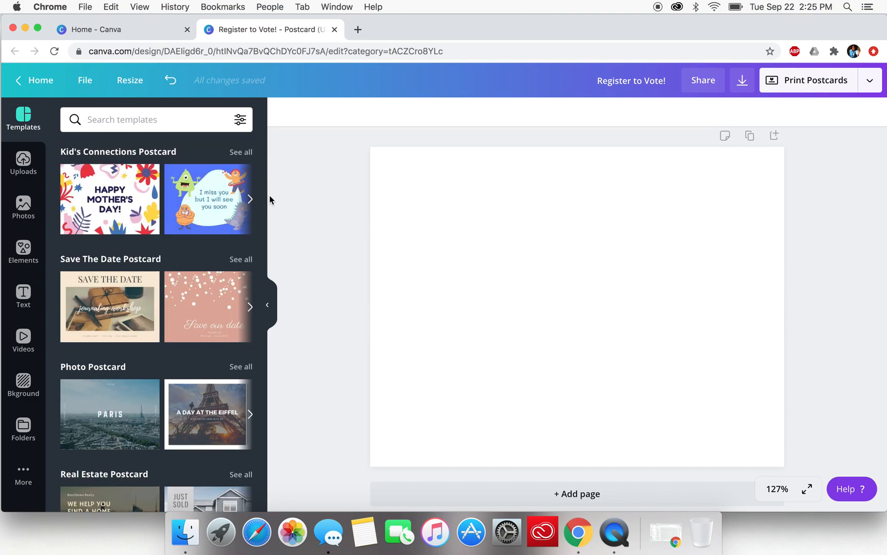
- Apply the front page of the "Orange Blocks with Dots Bold Birthday Save the Date Postcard" template from the Save The Date Postcard category
click(251, 200)
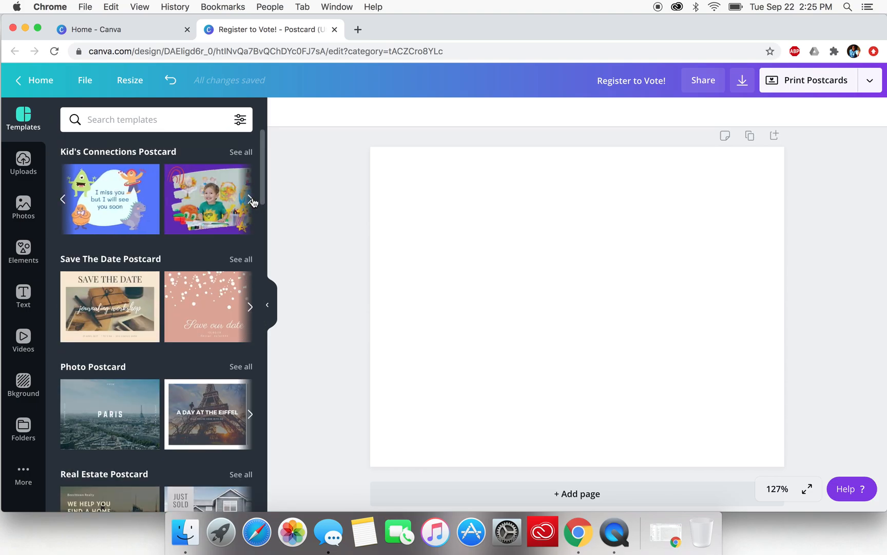
click(251, 200)
click(251, 307)
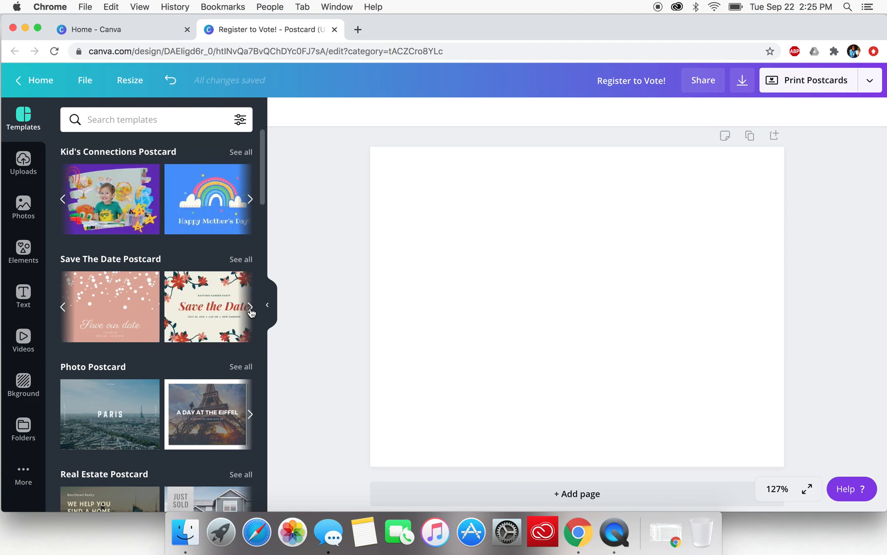
click(251, 308)
click(250, 309)
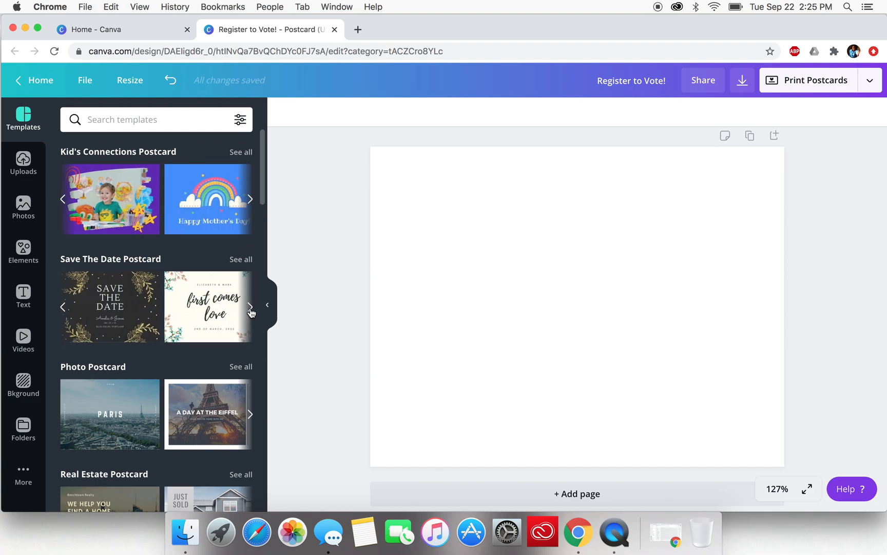
click(250, 308)
click(251, 308)
click(251, 308)
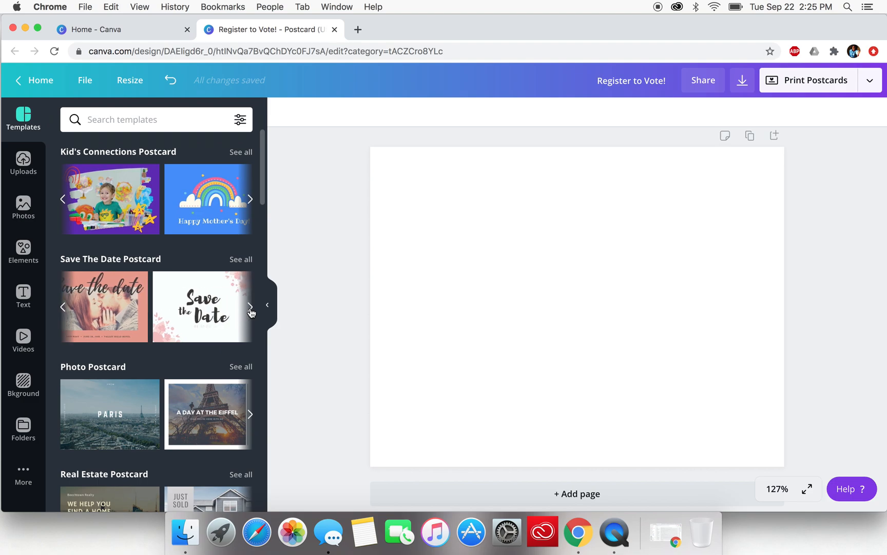
click(250, 308)
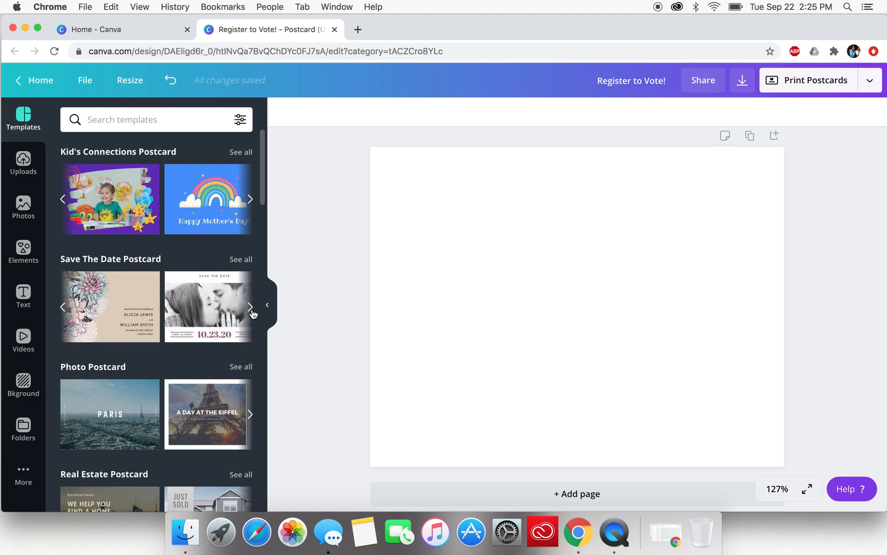
click(250, 308)
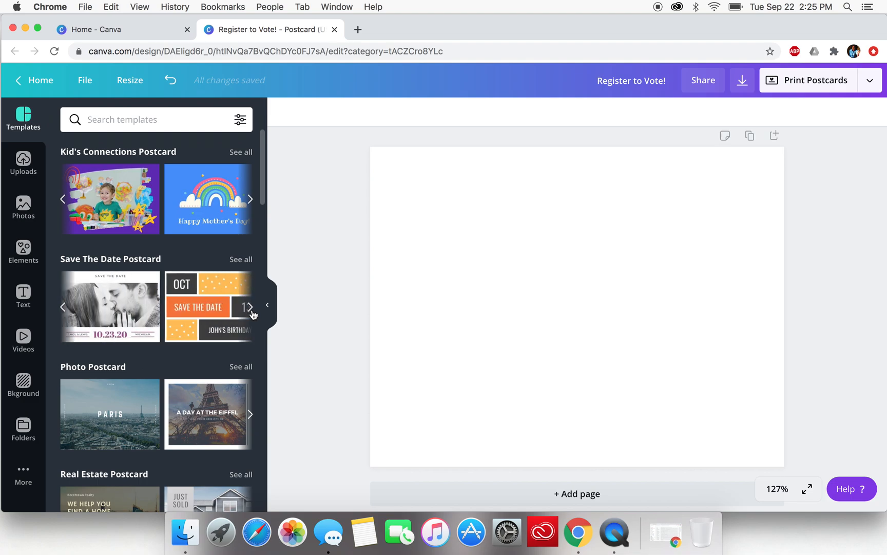
click(215, 319)
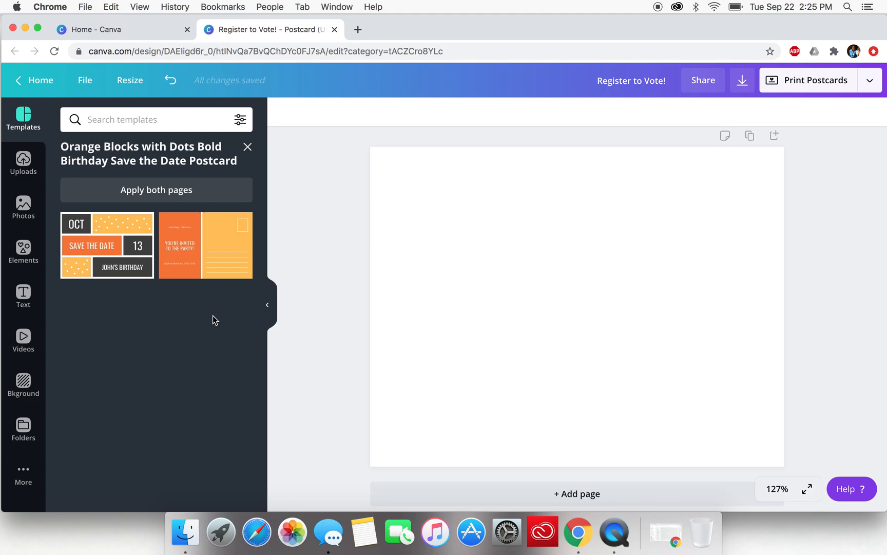
click(110, 262)
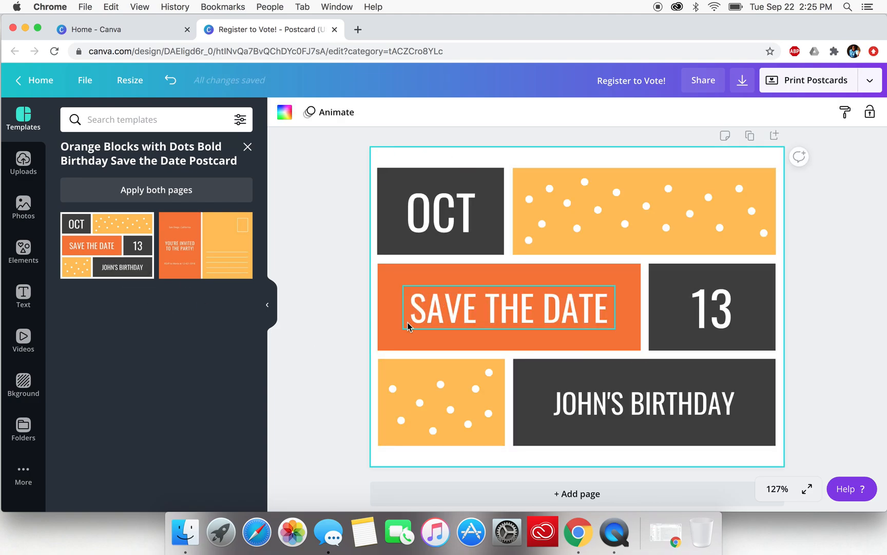
- Replace the "SAVE THE DATE" text with "REGISTER TO..." and the birthday text in the lower dark block with "VOTE!"
click(455, 316)
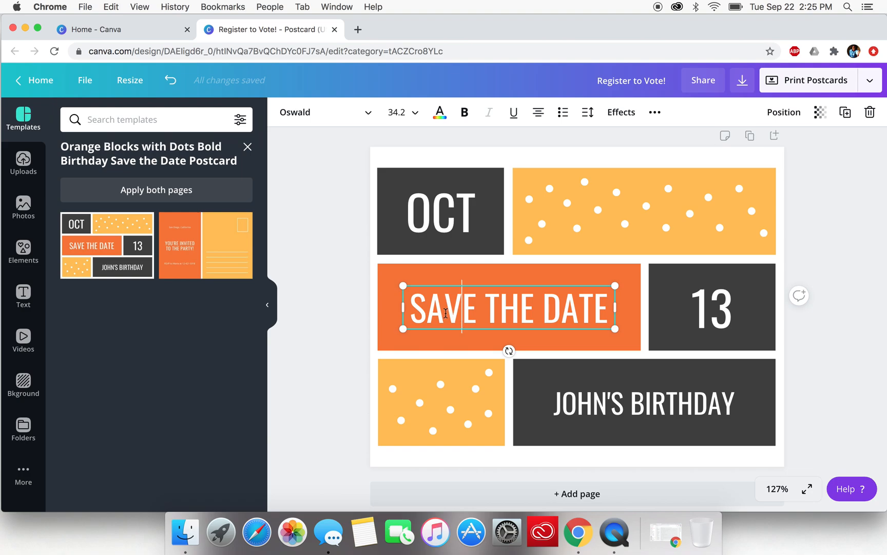
triple_click(446, 312)
text(REG)
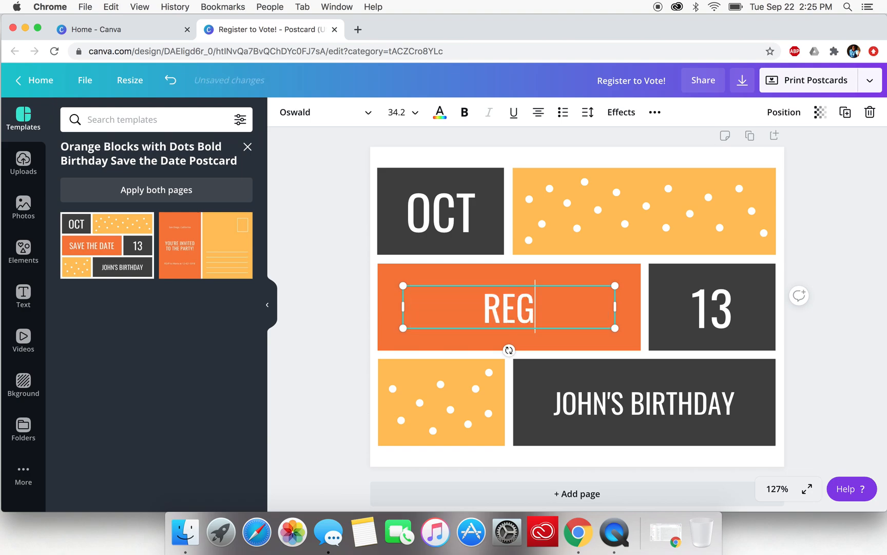
text(ISTER TO)
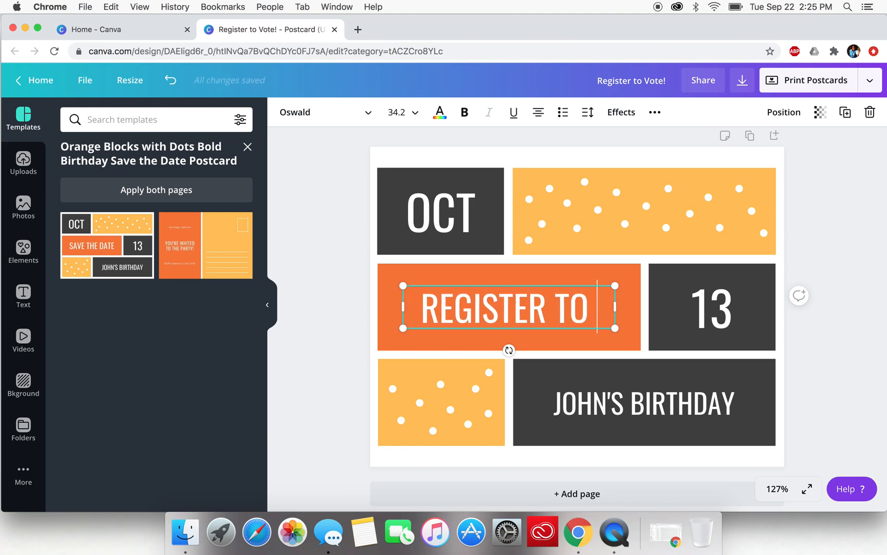
key(BackSpace)
text(...)
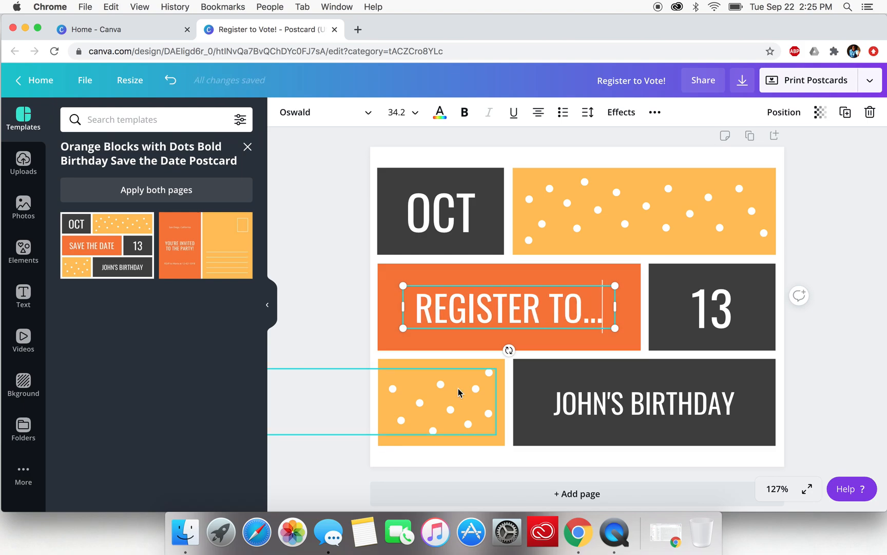
triple_click(610, 408)
text(VOTE!)
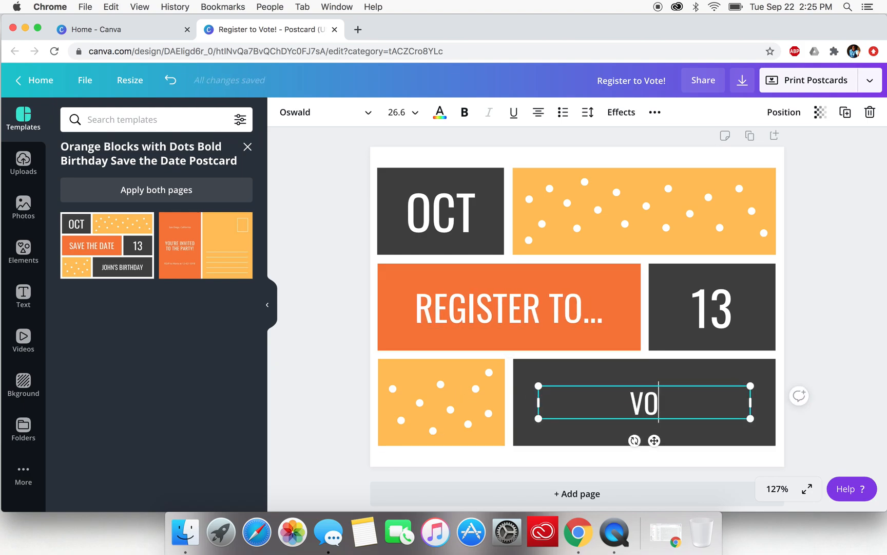
- Change the "13" text to "2020", widen its text box to fit one line, and centre it in the dark block
double_click(710, 309)
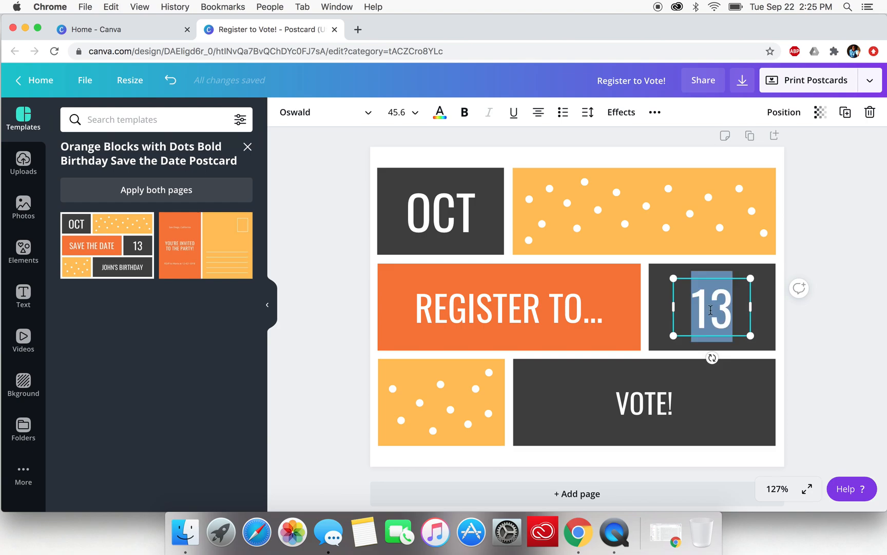
text(20)
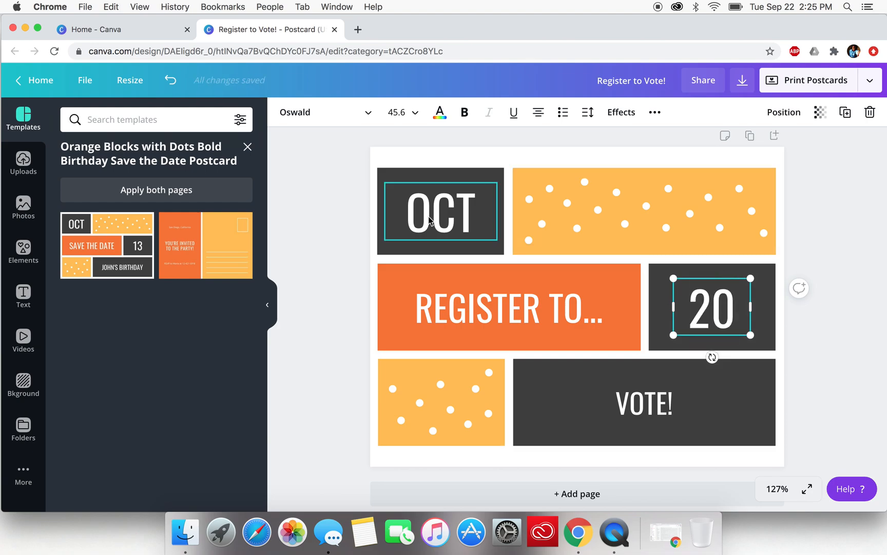
text(20)
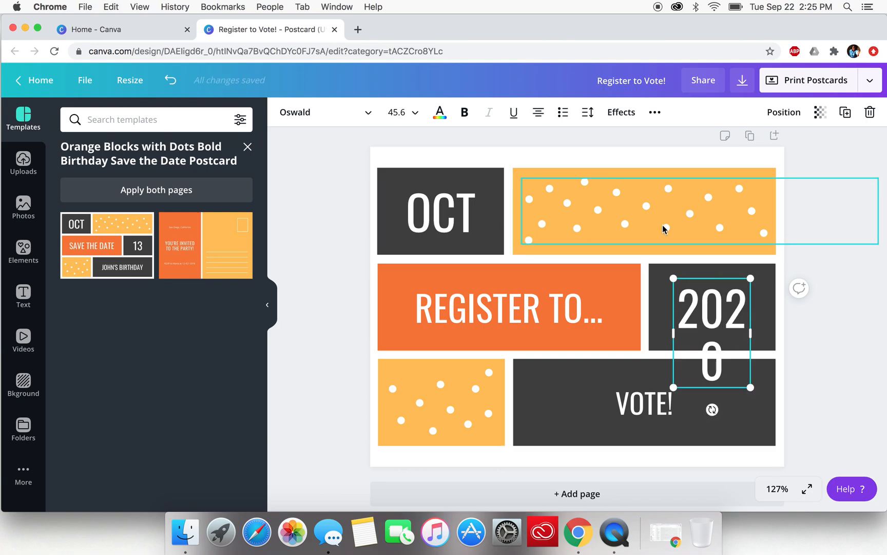
drag(750, 334, 784, 334)
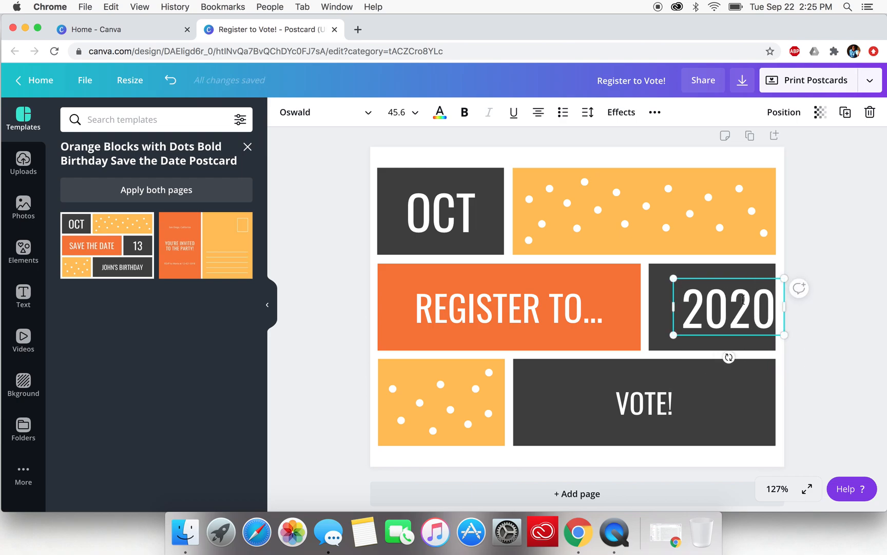
drag(730, 278, 715, 279)
click(680, 199)
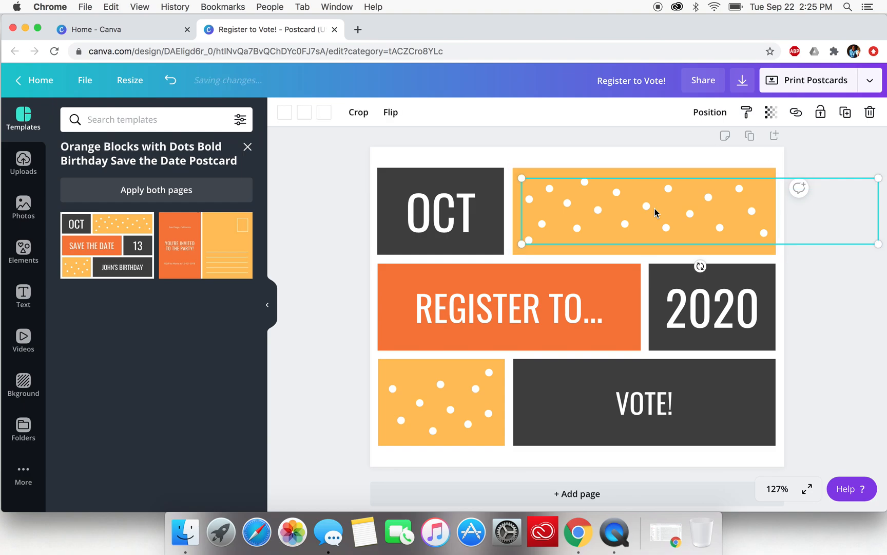
key(Delete)
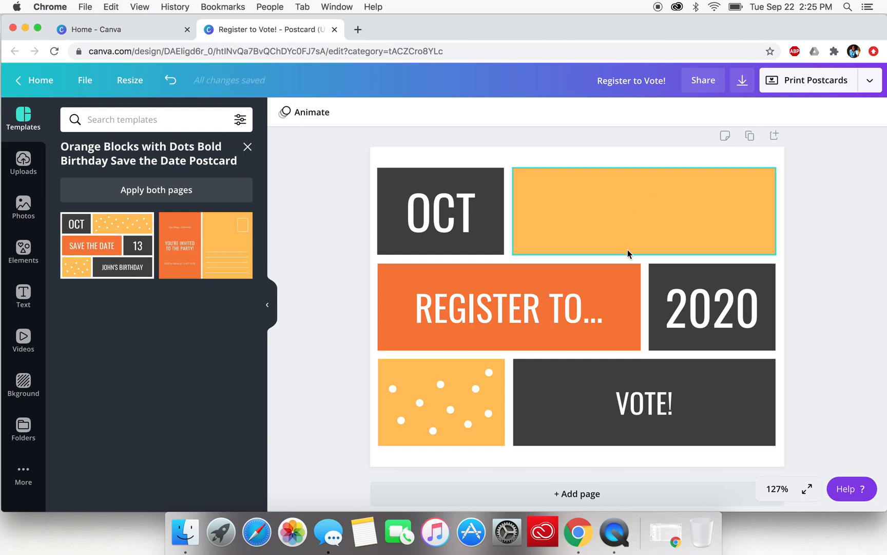
key(super+z)
- Recolor the dark block behind "OCT" with the dark blue from the default colors
click(389, 176)
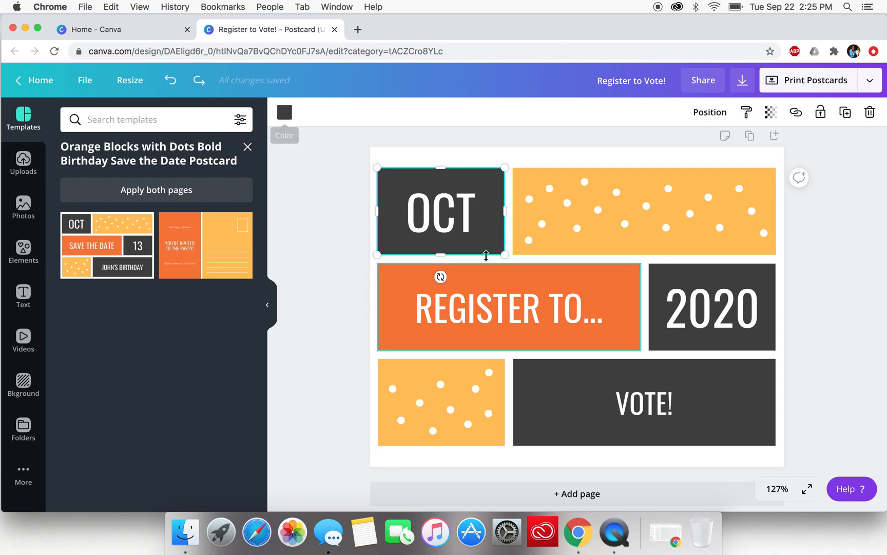
click(281, 113)
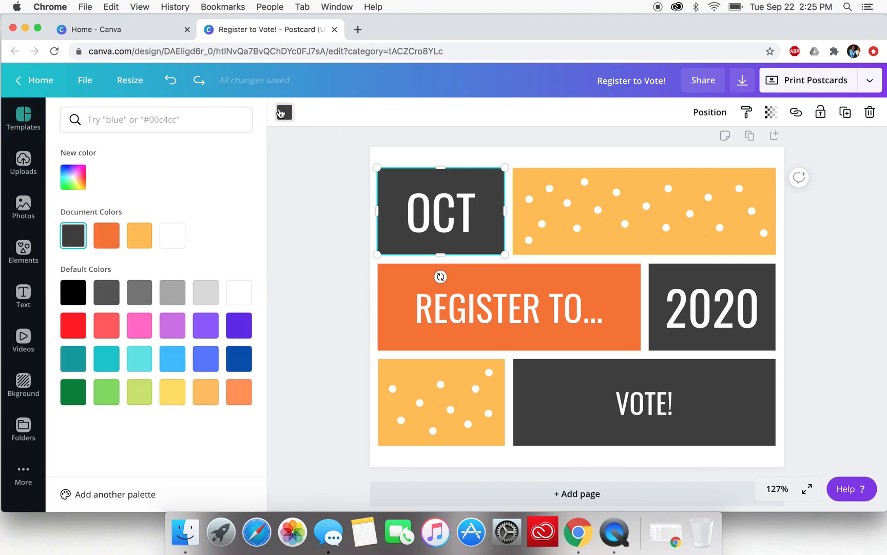
click(241, 354)
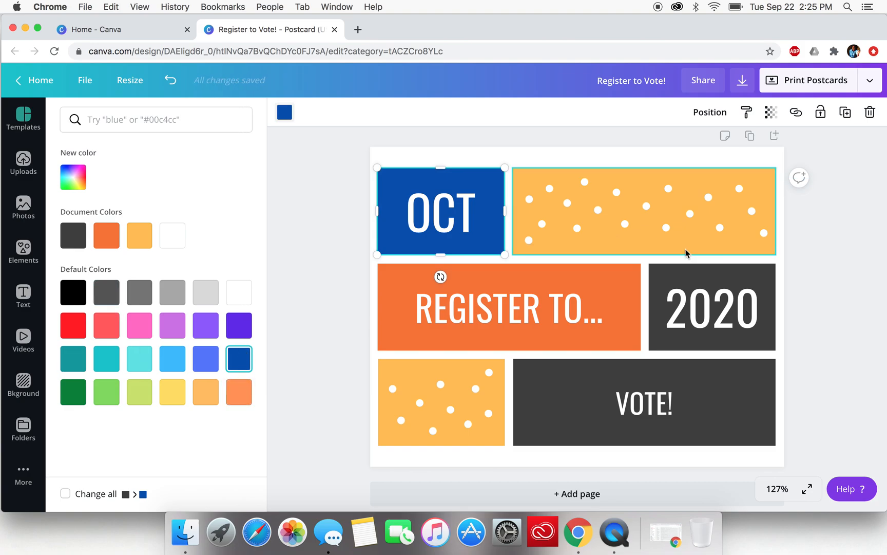
- Recolor the upper dotted block red and the "REGISTER TO..." block dark blue using the default colors
click(557, 190)
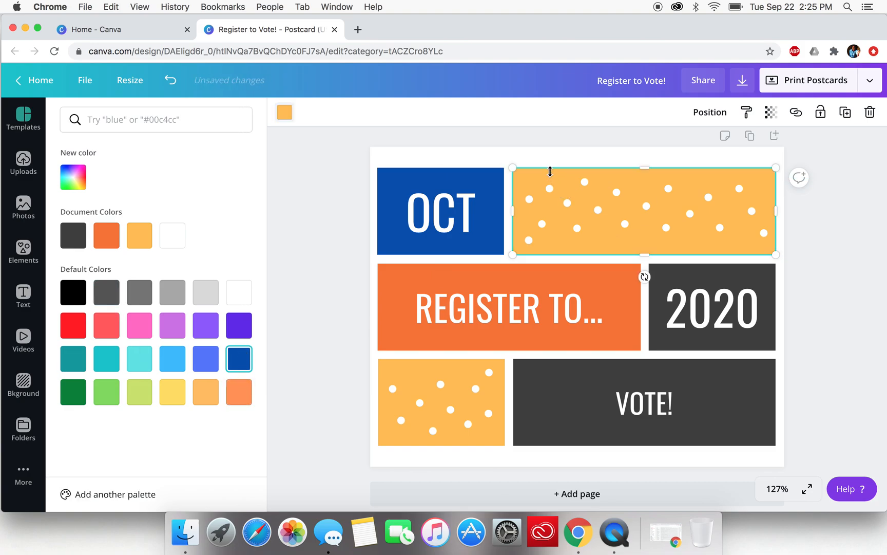
click(71, 330)
click(398, 280)
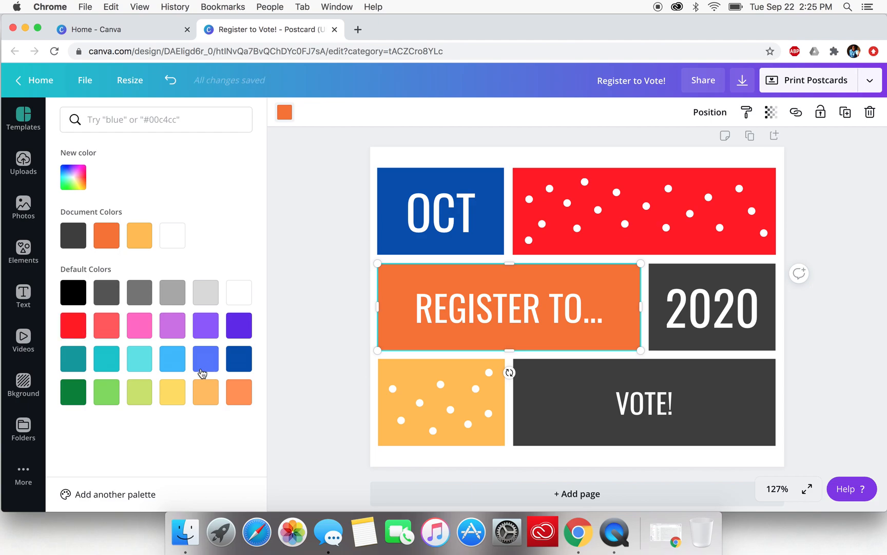
click(239, 358)
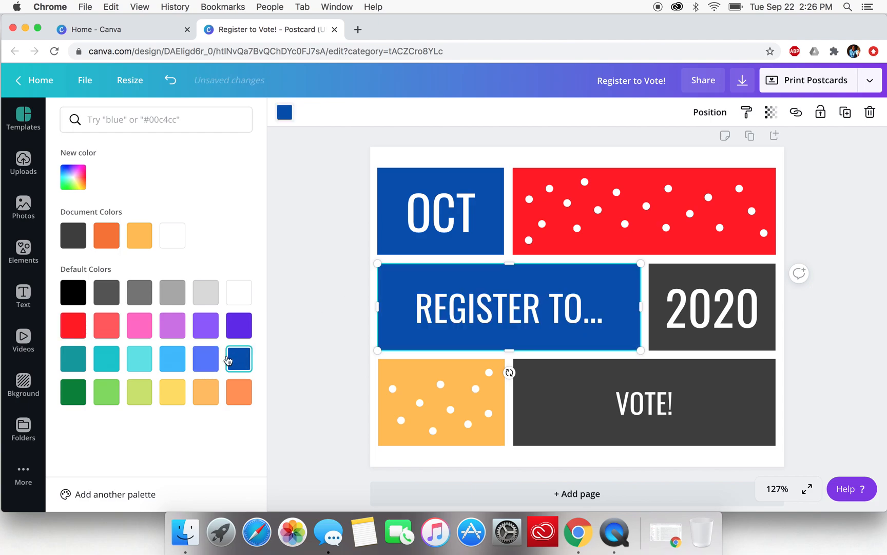
- Recolor the dark blocks behind "2020" and "VOTE!" with the red from the default colors
click(664, 276)
click(664, 269)
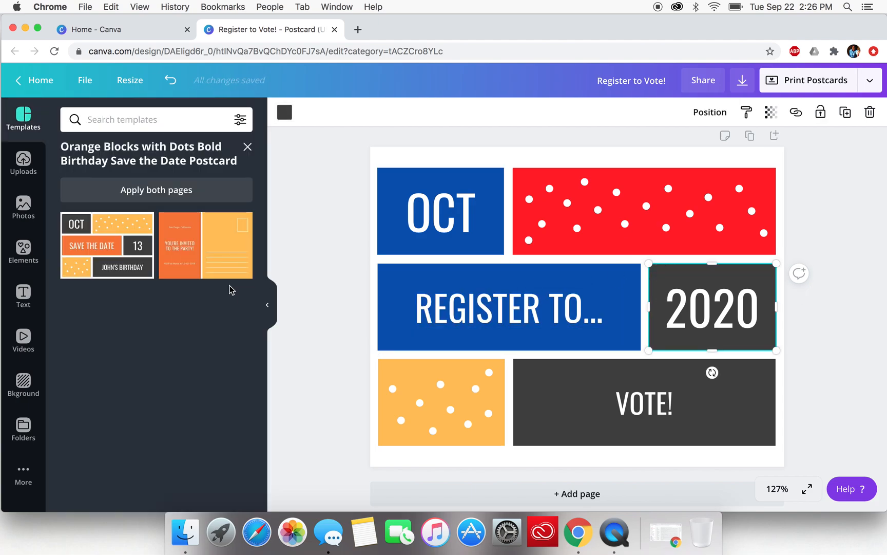
click(284, 113)
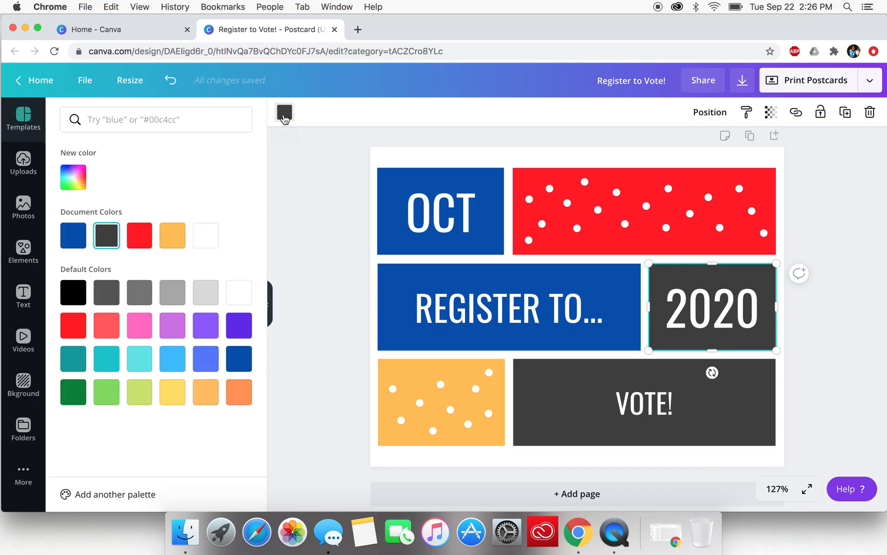
click(86, 333)
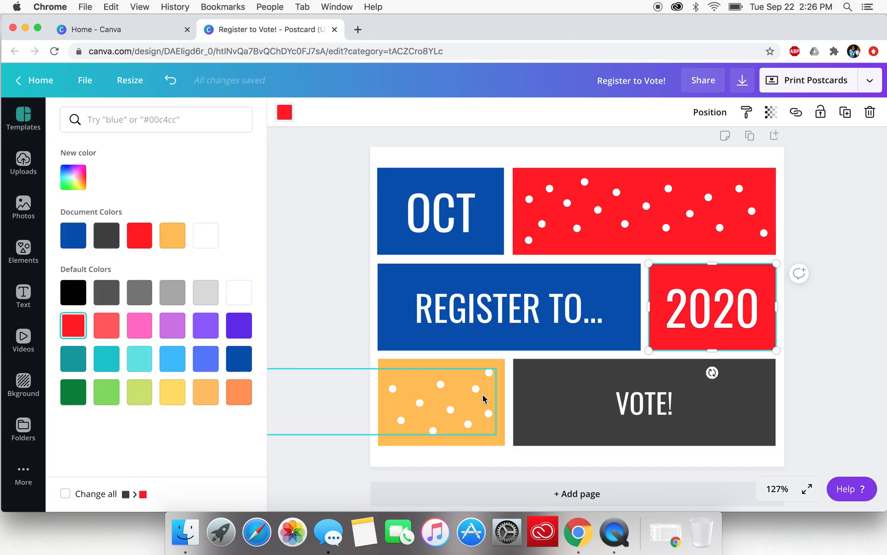
click(536, 411)
click(285, 113)
click(284, 112)
click(73, 325)
- Recolor the lower dotted block with the dark blue from the document colors
click(402, 365)
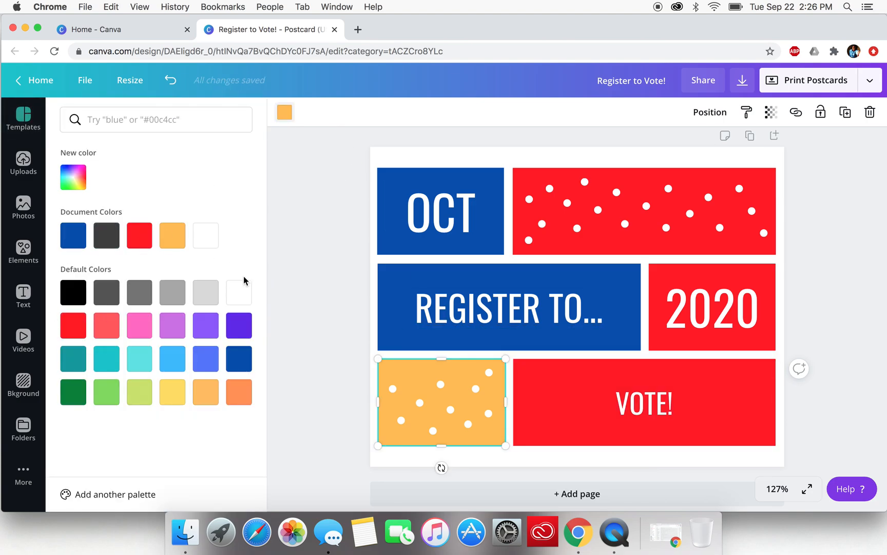
click(81, 238)
click(337, 249)
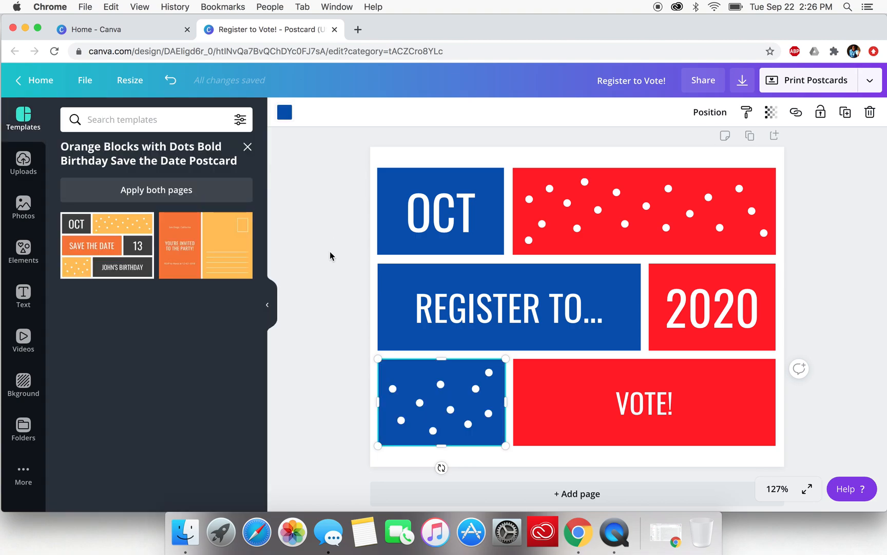
- Search the photo library for "vote" and look through the matching photos
click(24, 207)
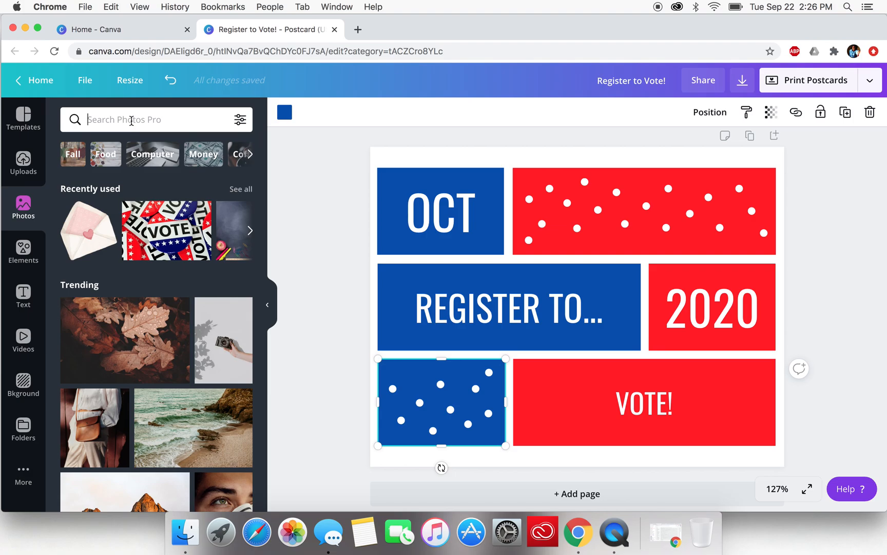
text(vote)
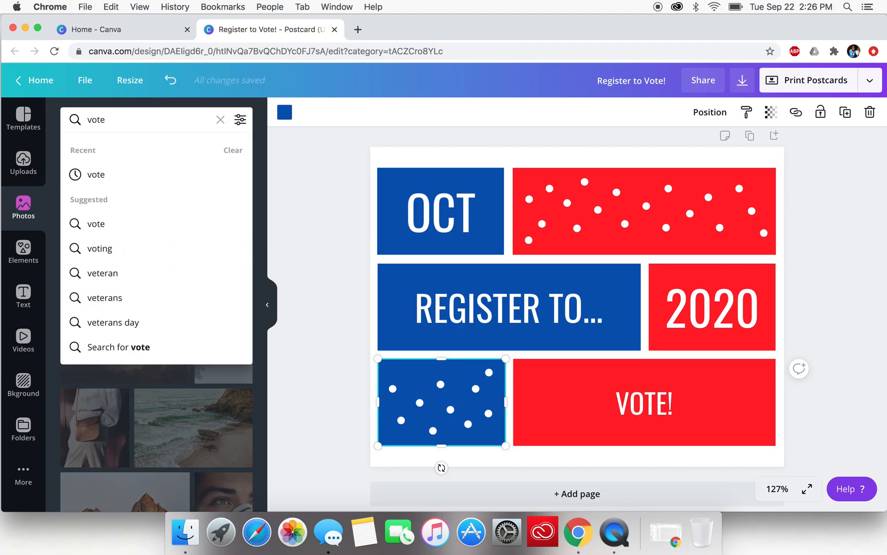
key(Return)
scroll(152, 392, down, 2)
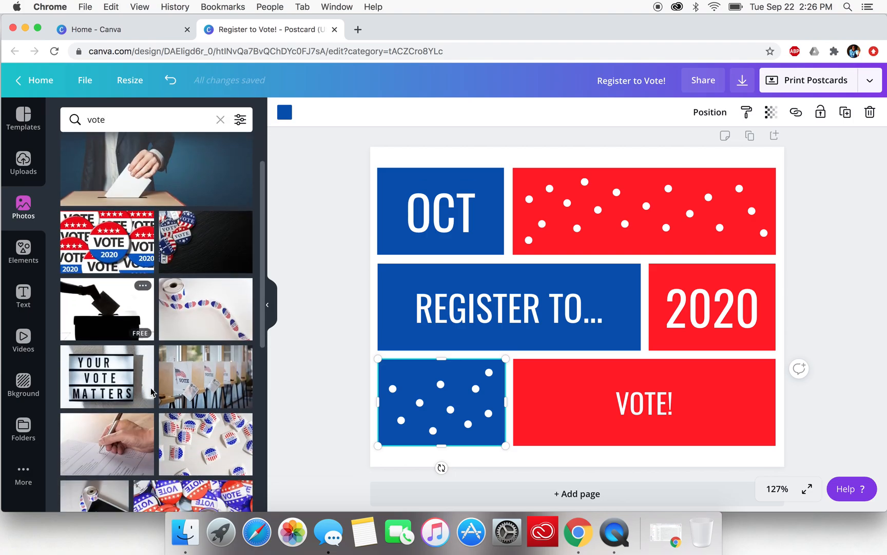
scroll(151, 391, down, 10)
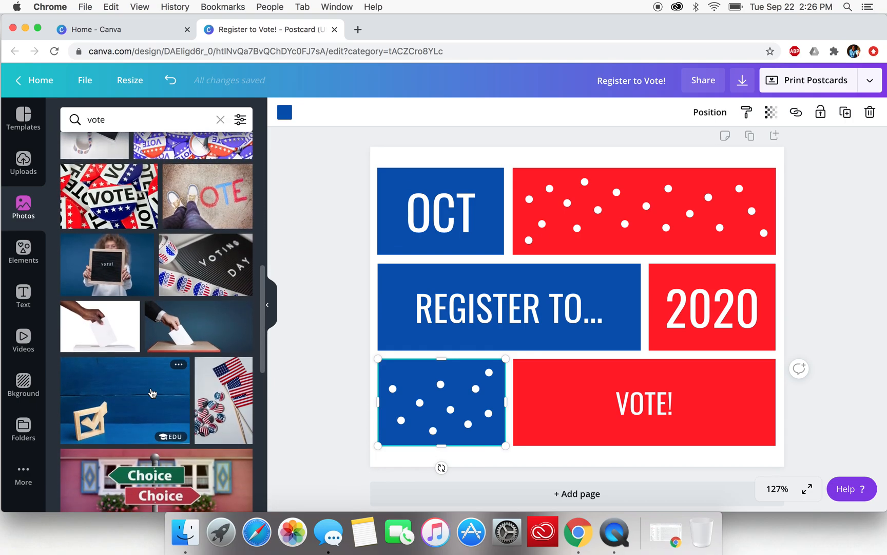
scroll(151, 391, down, 1)
- Try the sneakers and sidewalk-chalk VOTE photo on the postcard at a reduced size, and delete it
click(207, 177)
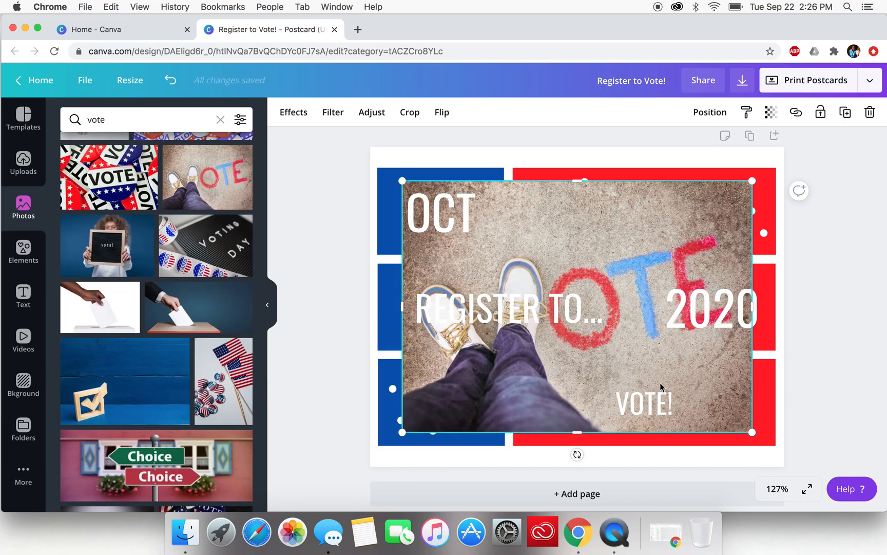
drag(755, 182, 708, 207)
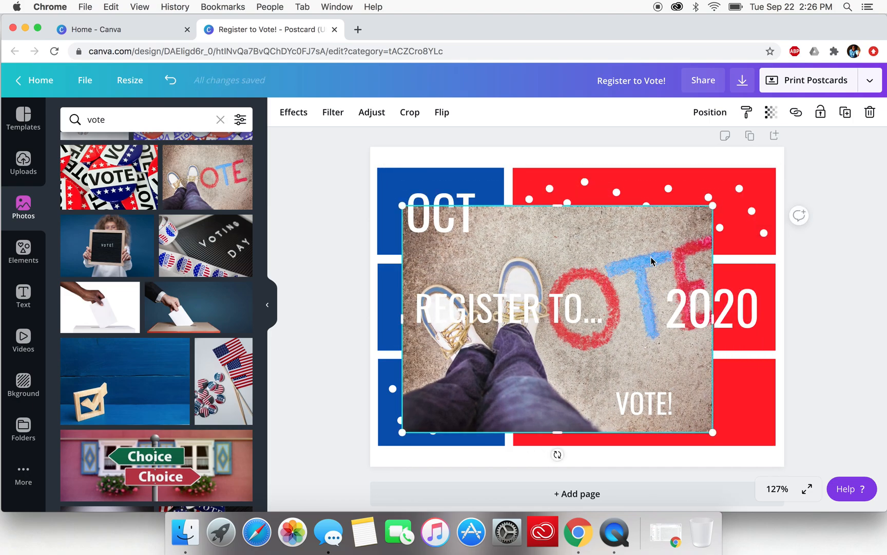
key(BackSpace)
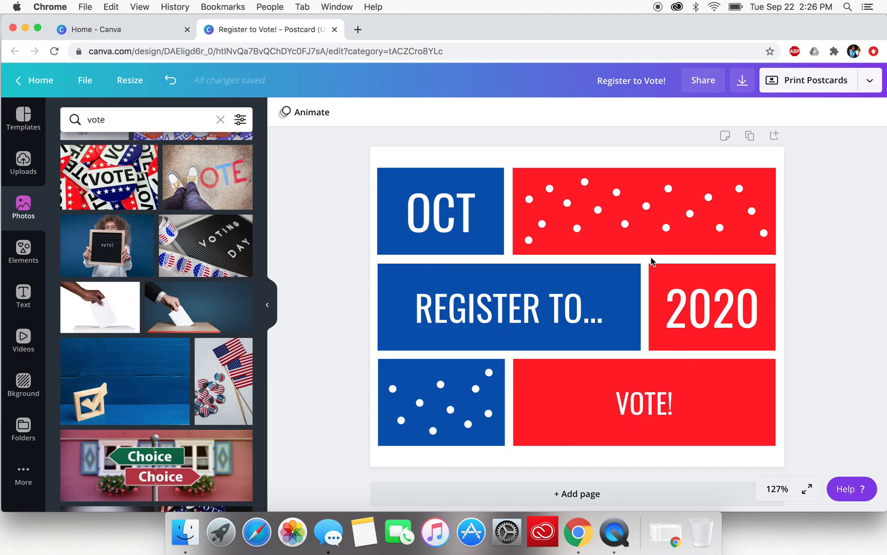
- Add the chalkboard VOTE photo with the checkmark and shrink it to about 1.6 by 1.2 over the lower dotted block
scroll(194, 429, down, 1)
scroll(194, 428, down, 15)
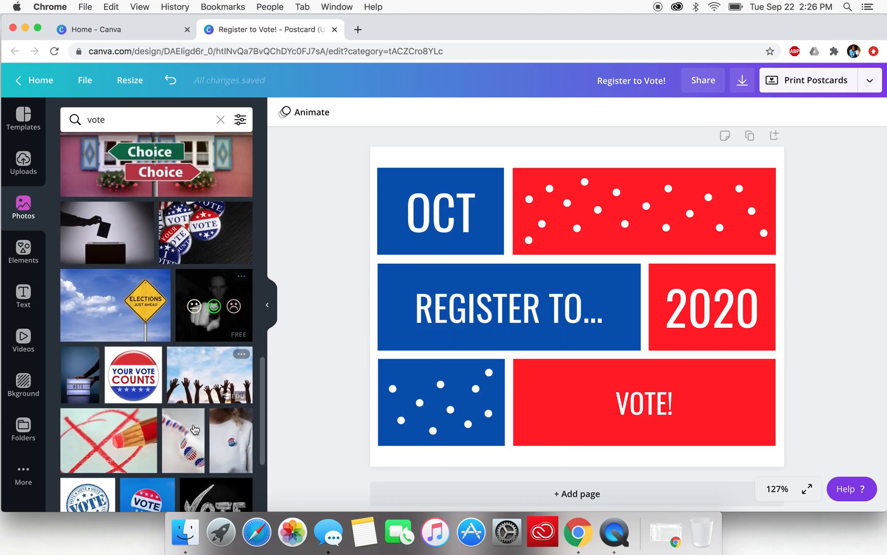
scroll(194, 429, down, 2)
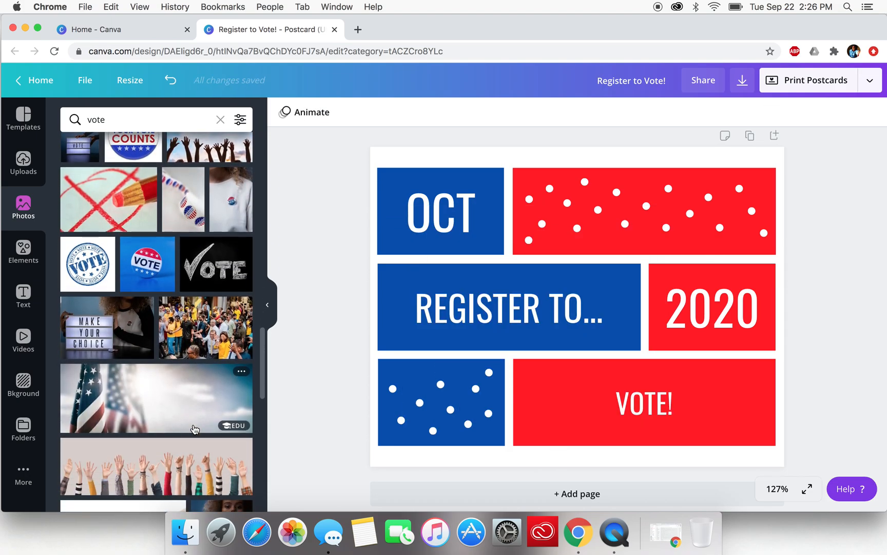
click(215, 263)
mouse_move(405, 433)
mouse_down()
mouse_move(475, 364)
mouse_move(449, 403)
mouse_move(402, 434)
mouse_up()
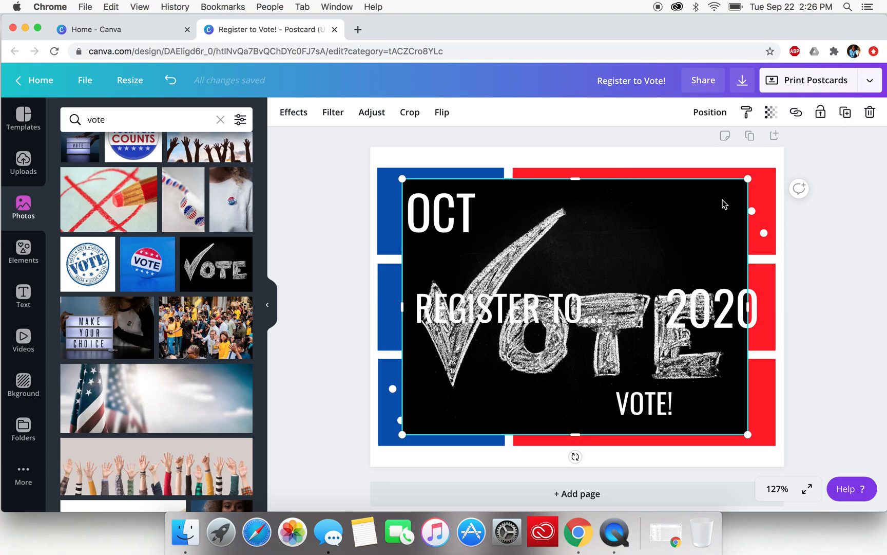
drag(747, 434, 549, 278)
drag(519, 242, 495, 414)
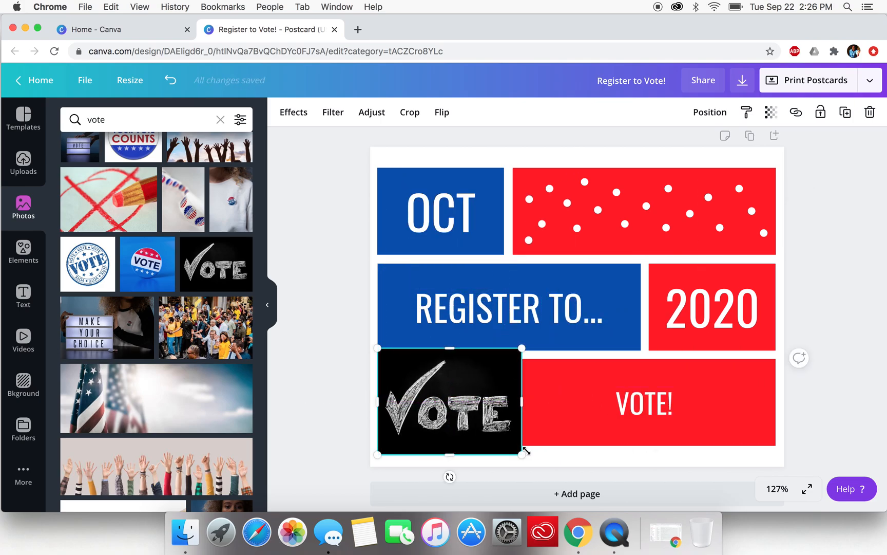
drag(521, 456, 501, 440)
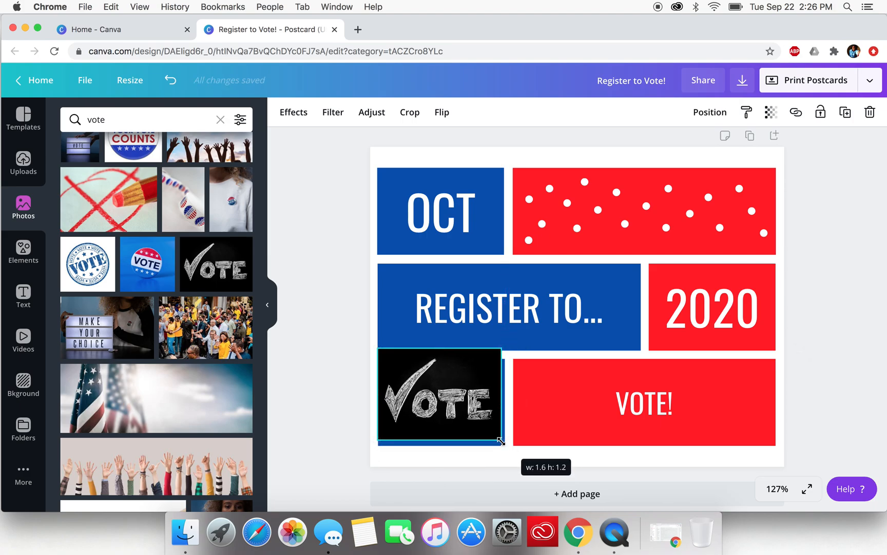
- Try the chalkboard photo centred on the "VOTE!" block, and delete it from the postcard
drag(482, 366, 673, 378)
click(667, 393)
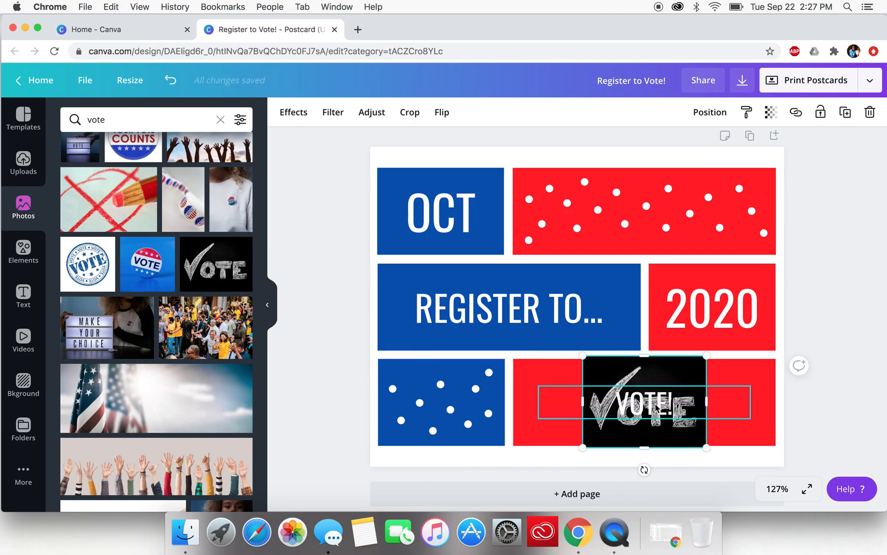
mouse_move(670, 390)
mouse_down()
mouse_move(455, 397)
mouse_move(340, 445)
mouse_move(663, 377)
mouse_move(663, 395)
mouse_up()
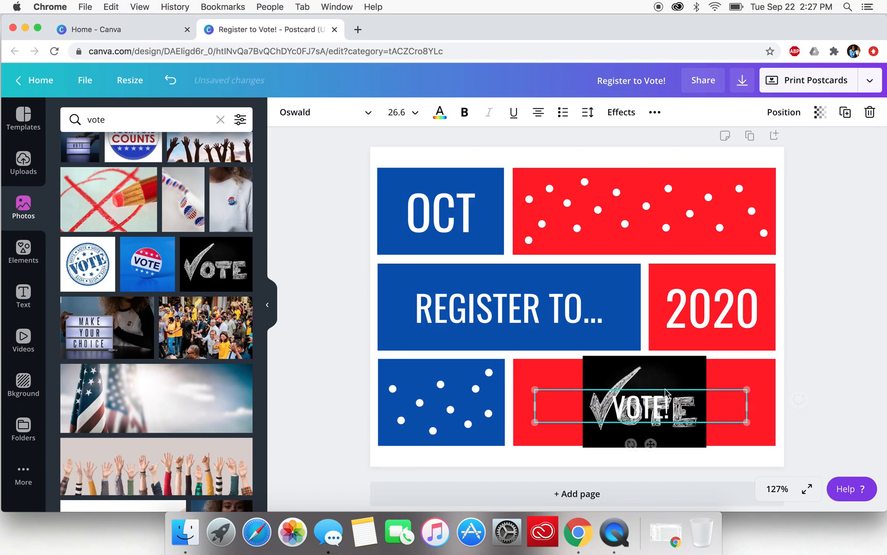
click(681, 376)
key(Delete)
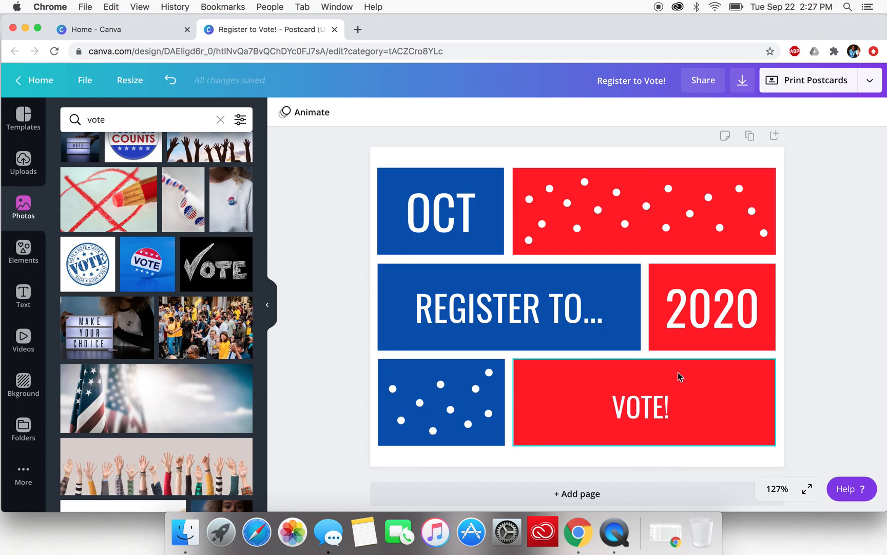
- Add a hexagon shape, shrink it to the height of the upper dotted block, and place it at that block's left end
click(23, 250)
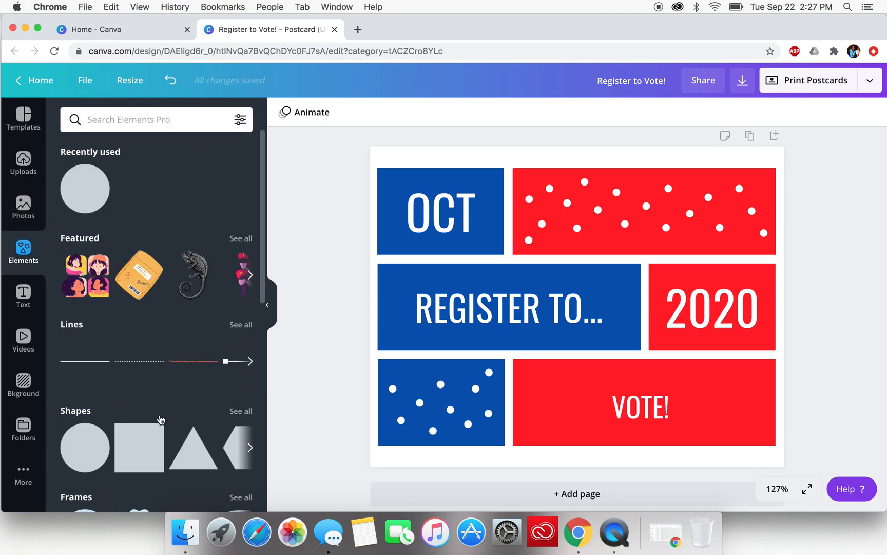
scroll(161, 419, down, 5)
scroll(144, 288, down, 1)
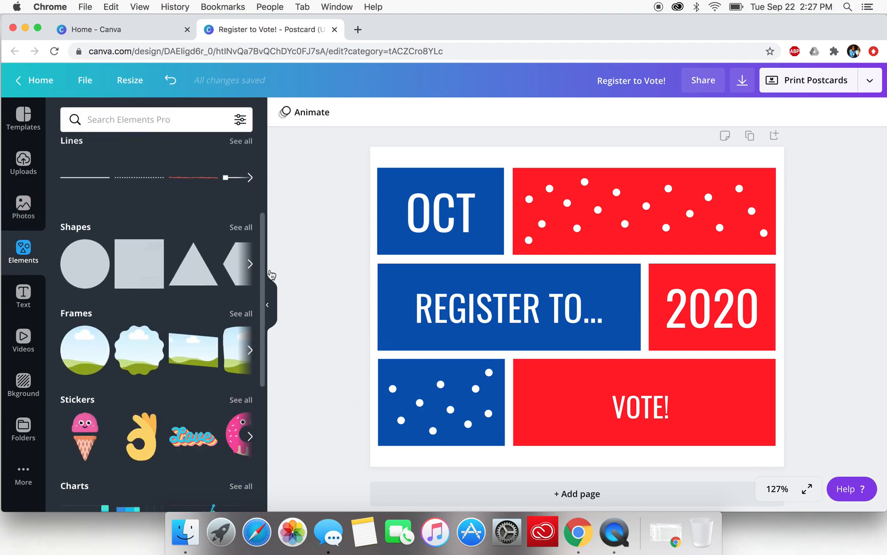
click(242, 263)
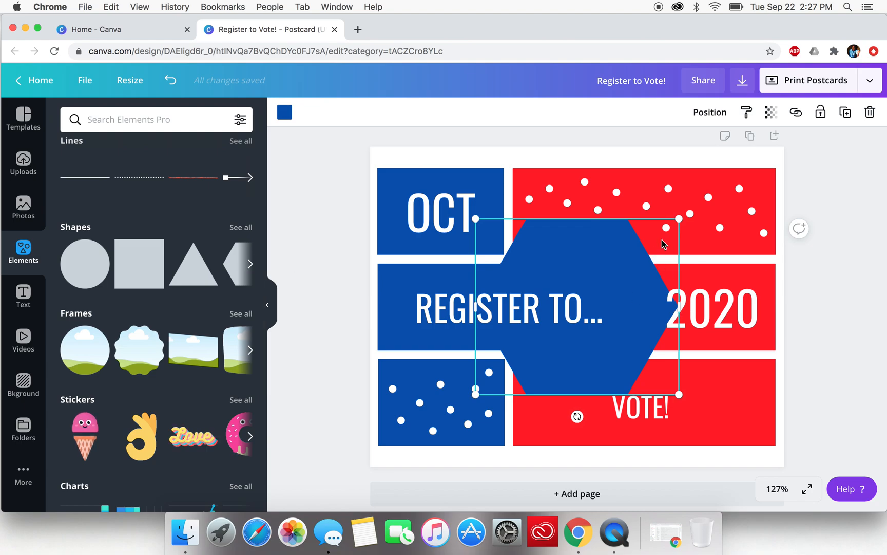
drag(682, 211, 573, 311)
drag(525, 377, 550, 222)
- Duplicate the blue hexagon twice and line up the copies side by side across the upper dotted block
key(super+c)
key(super+v)
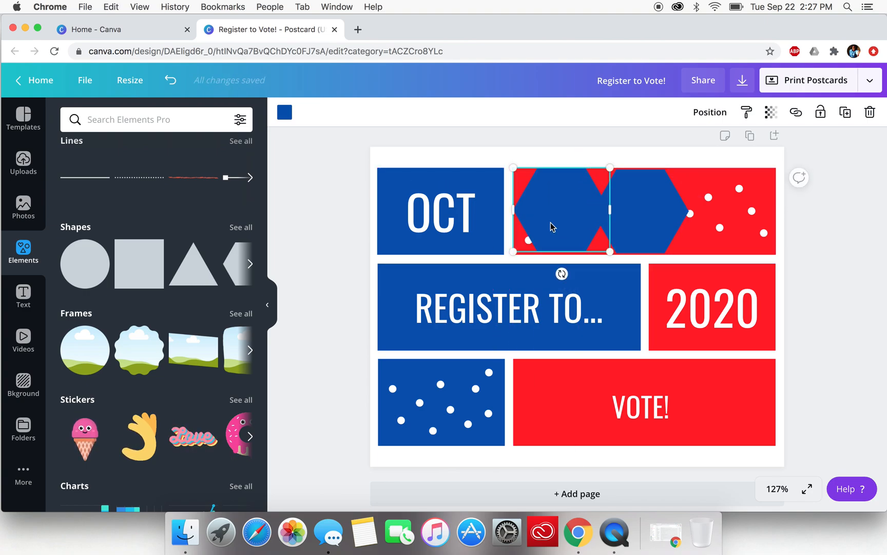
key(super+v)
drag(645, 219, 719, 202)
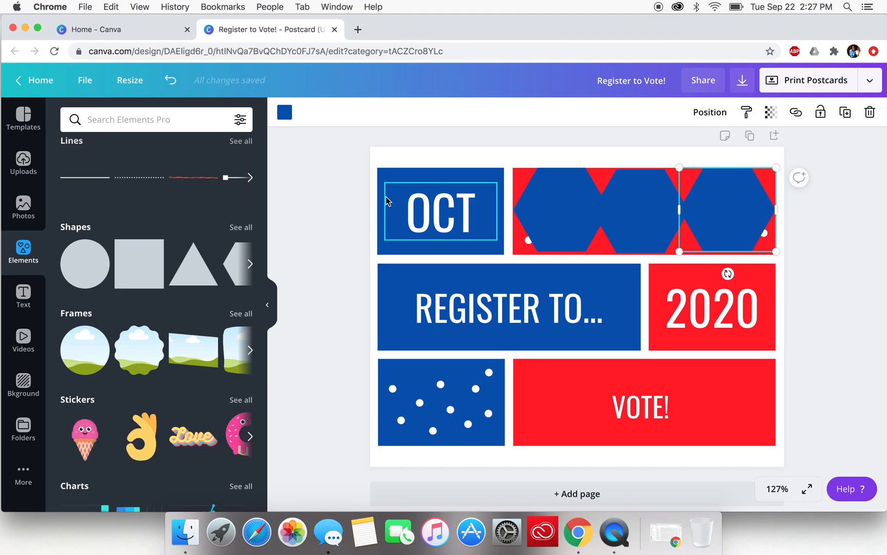
- Add the pink-to-orange gradient ring and centre it around the "2020" text
scroll(192, 404, down, 5)
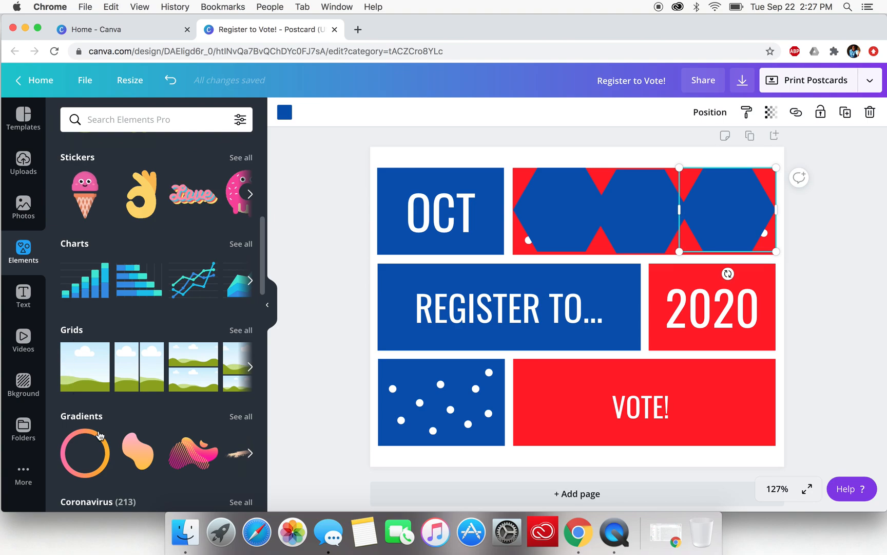
scroll(99, 435, down, 3)
click(100, 302)
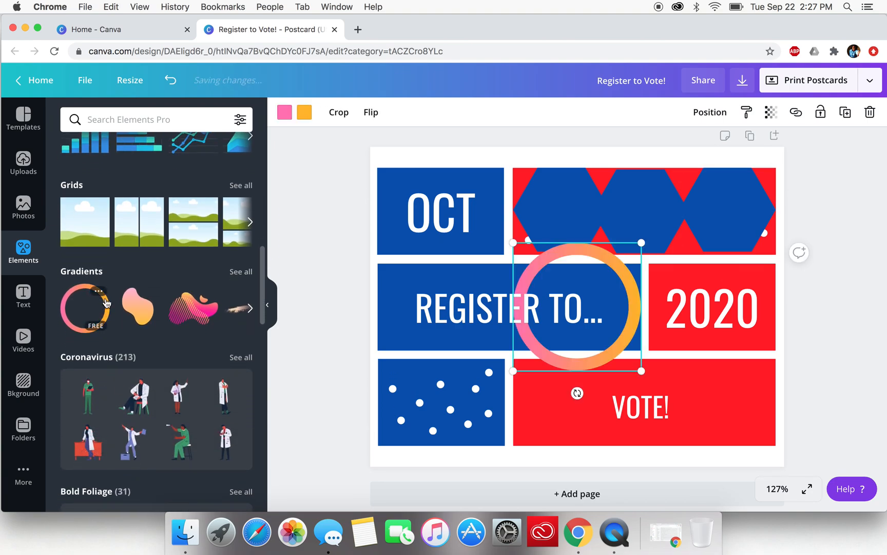
drag(637, 316, 774, 315)
click(811, 311)
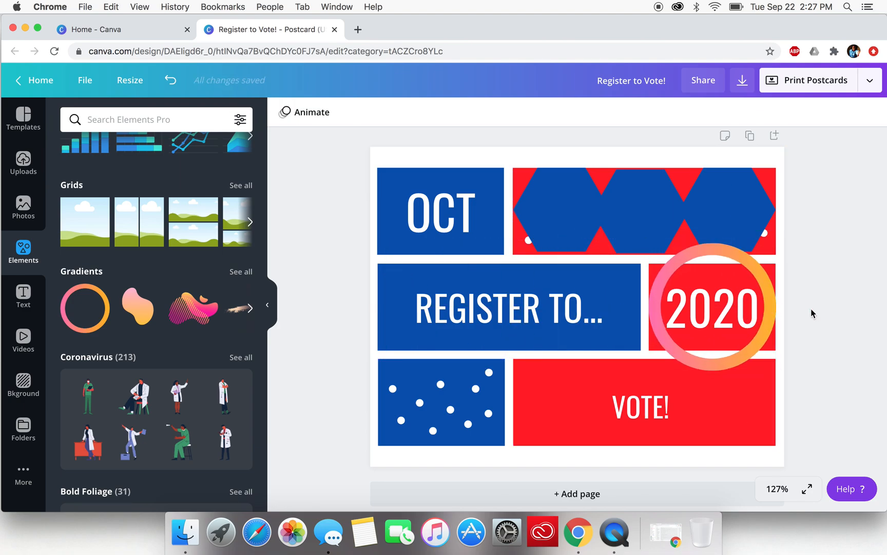
- Add the "Cheers to the new year" font combination to the postcard
click(23, 294)
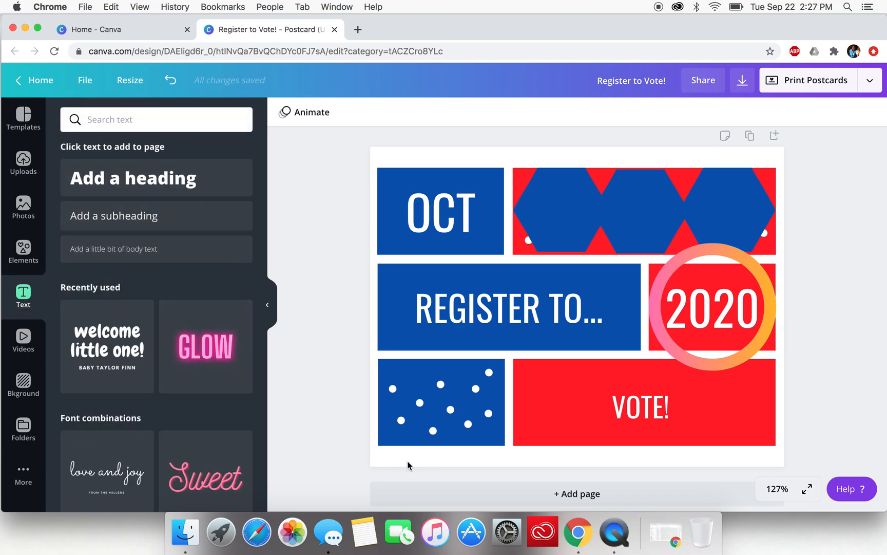
click(438, 190)
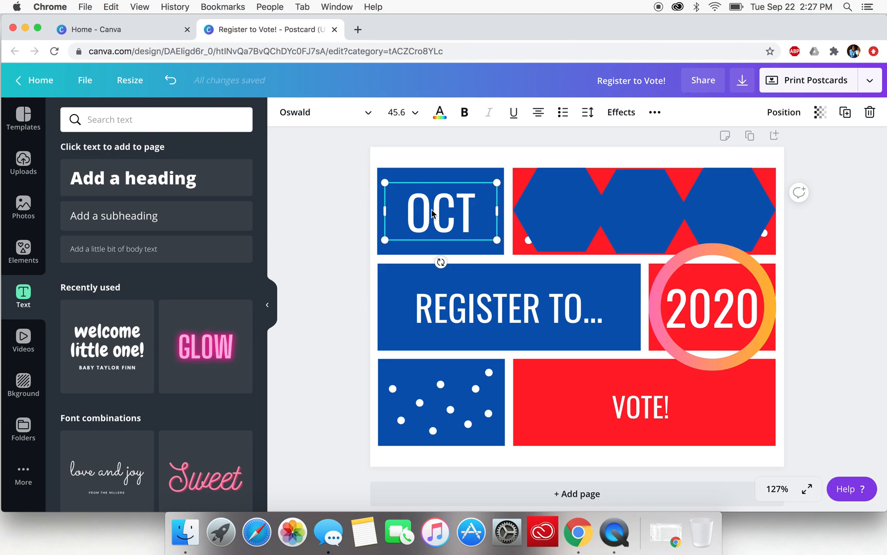
scroll(219, 359, down, 6)
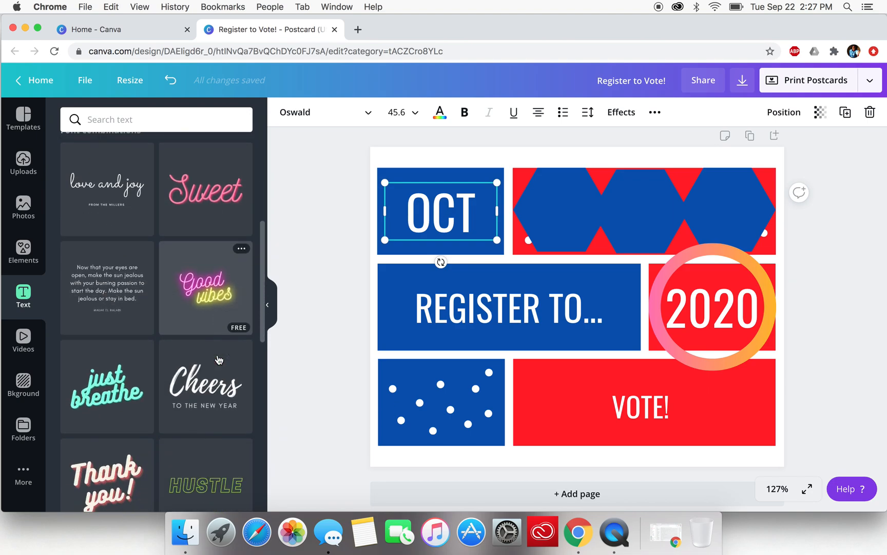
click(219, 359)
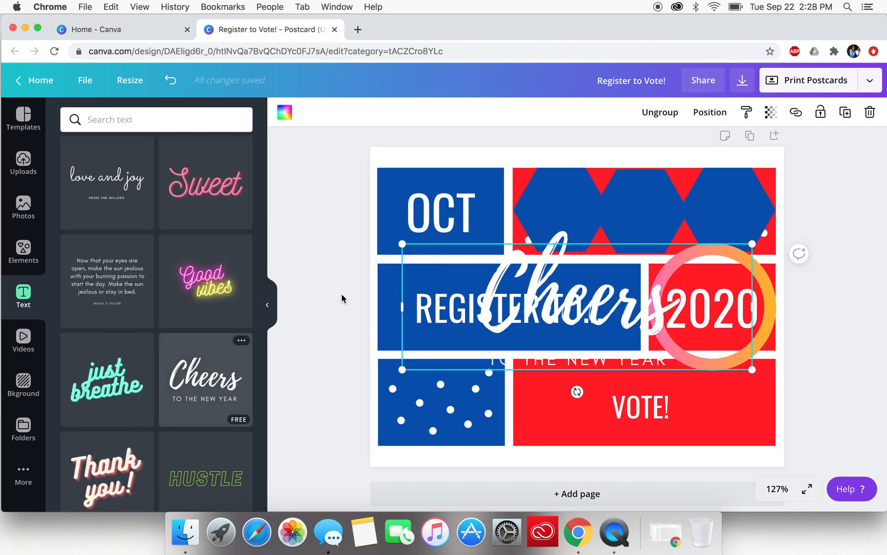
- Shift and narrow the "Cheers" text box clear of "OCT", and delete the "OCT" text from the upper blue block
drag(539, 285, 540, 195)
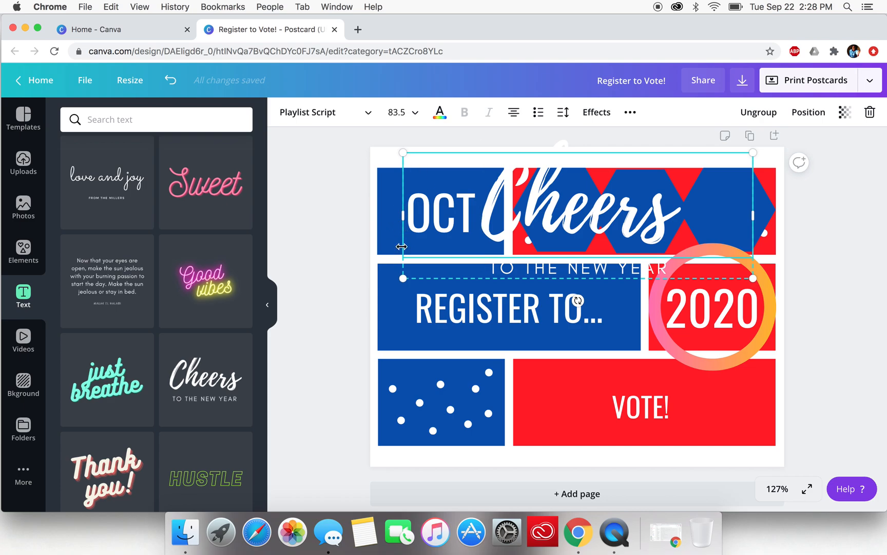
drag(403, 247, 480, 246)
click(436, 190)
click(437, 184)
key(BackSpace)
click(460, 204)
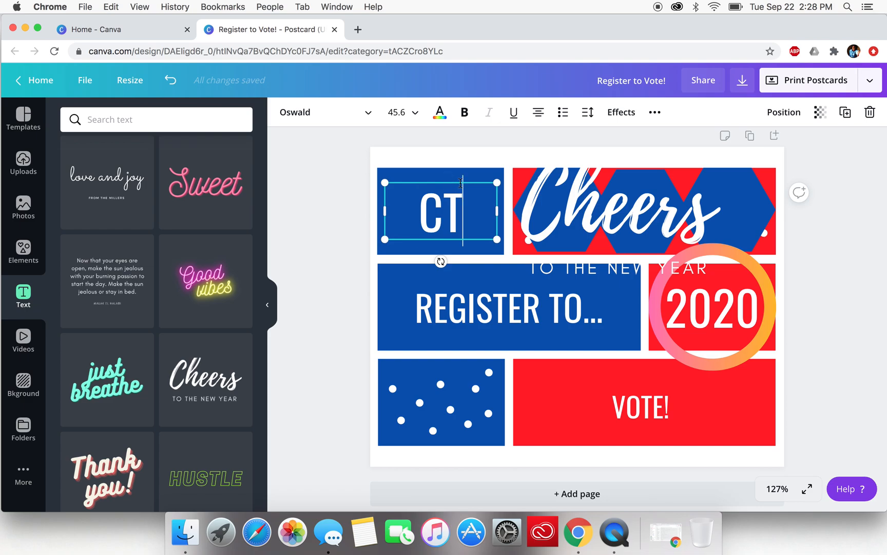
drag(495, 181, 449, 207)
key(BackSpace)
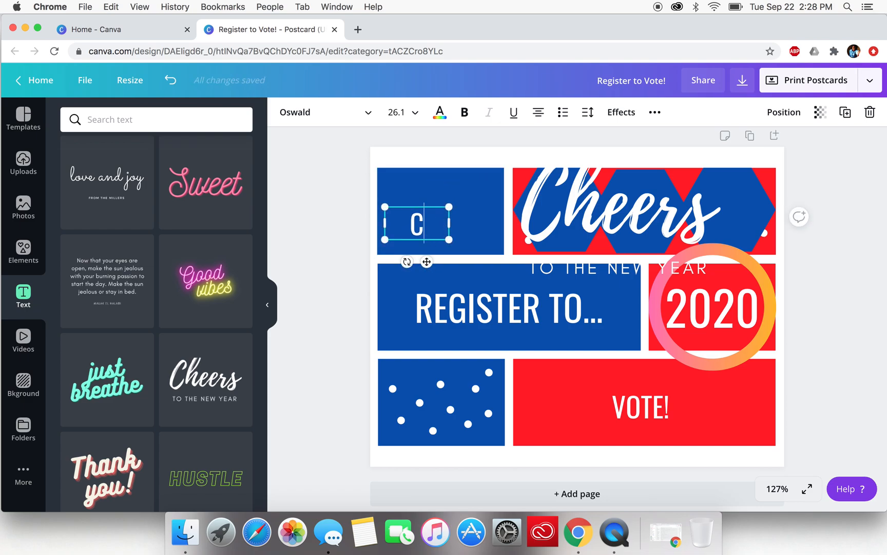
key(BackSpace)
drag(408, 208, 323, 250)
click(323, 250)
- Replace the word "Cheers" in the script font combination with "Oct"
click(646, 189)
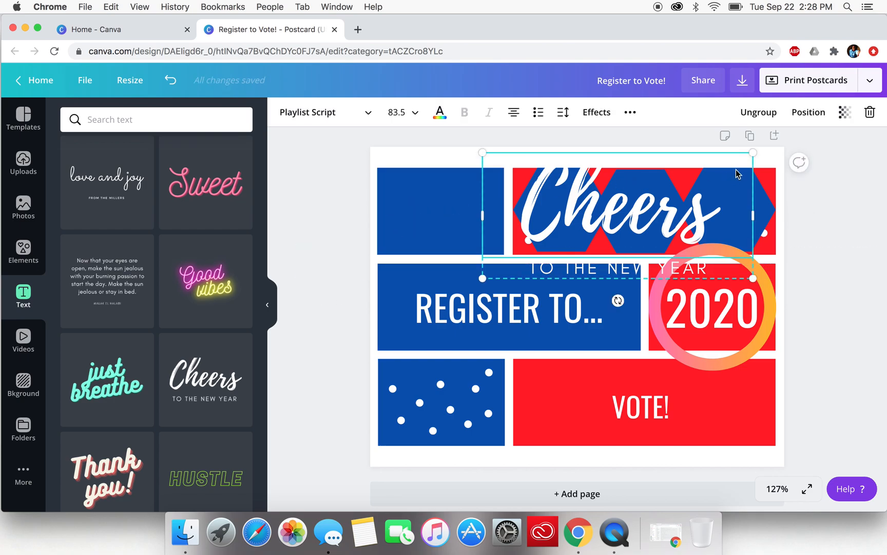
double_click(631, 233)
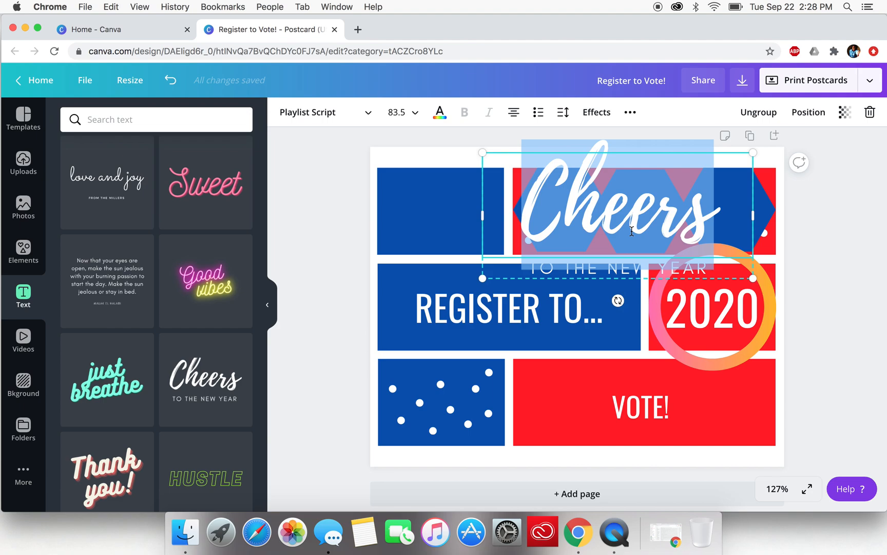
text(OCT)
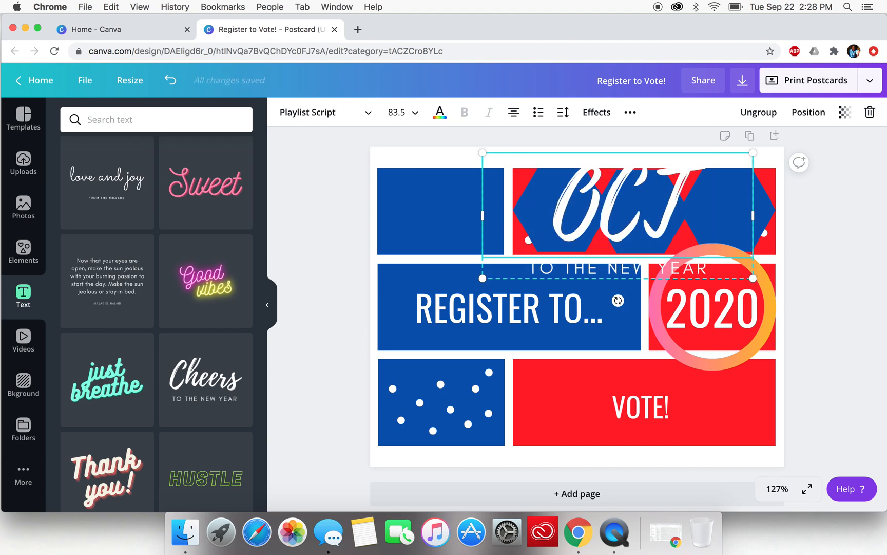
key(BackSpace)
key(BackSpace)
text(ct)
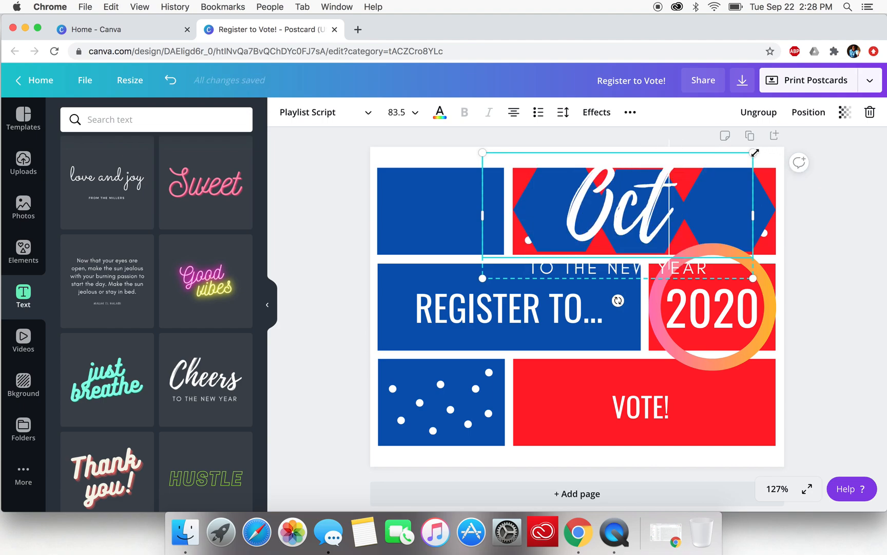
- Move the "Oct" text group into the empty upper blue block and resize it to about 1.9 by 0.9
drag(755, 153, 592, 227)
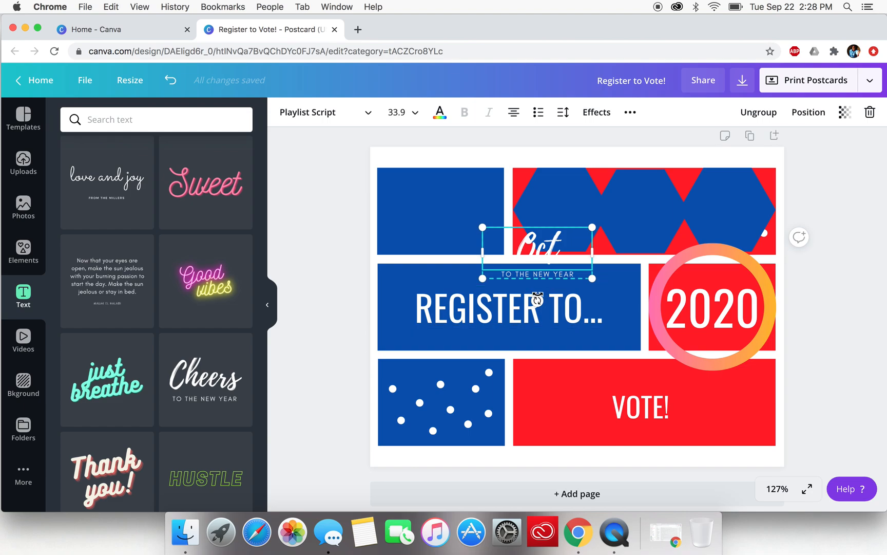
drag(592, 227, 547, 248)
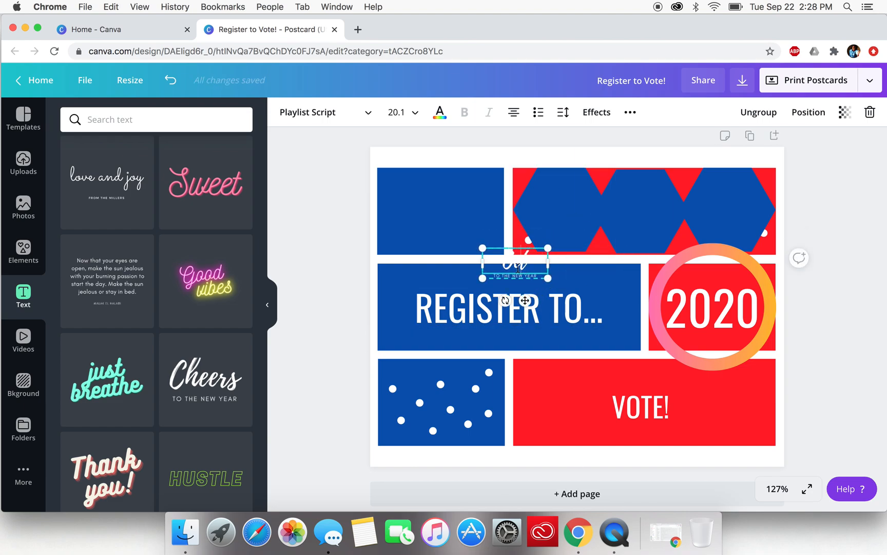
drag(525, 300, 515, 250)
drag(386, 243, 376, 245)
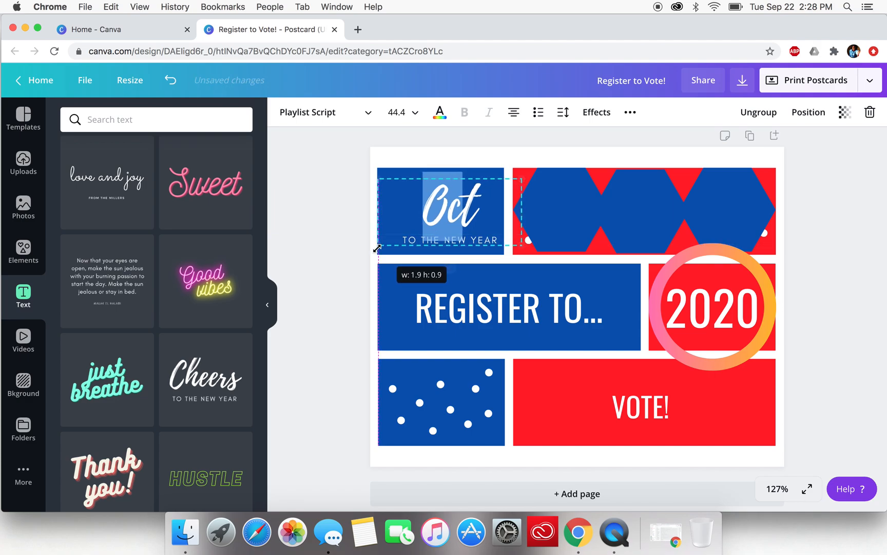
click(327, 278)
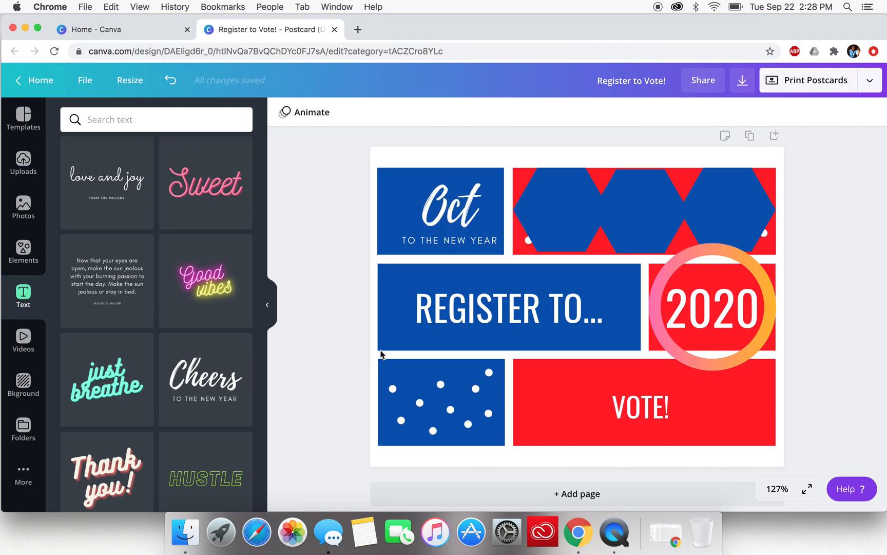
- Browse through the remaining font combinations in the text library
scroll(146, 362, down, 10)
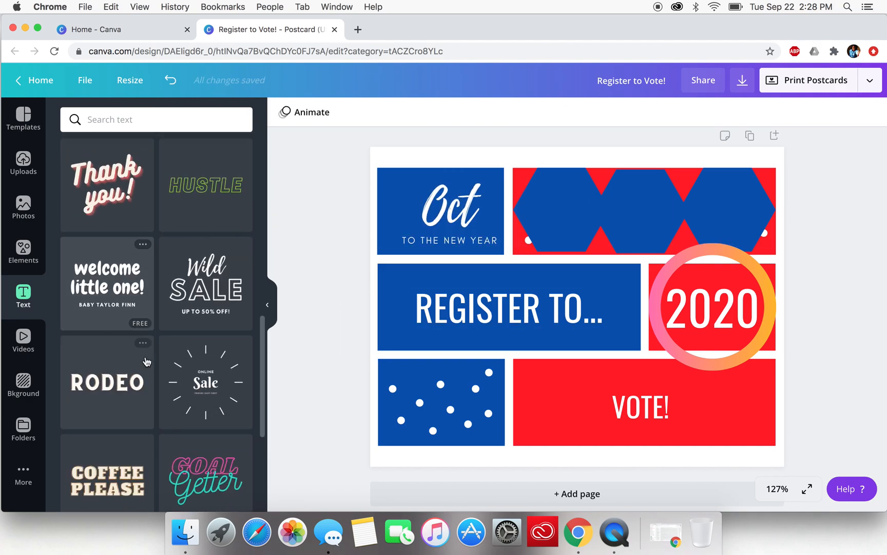
scroll(146, 362, down, 8)
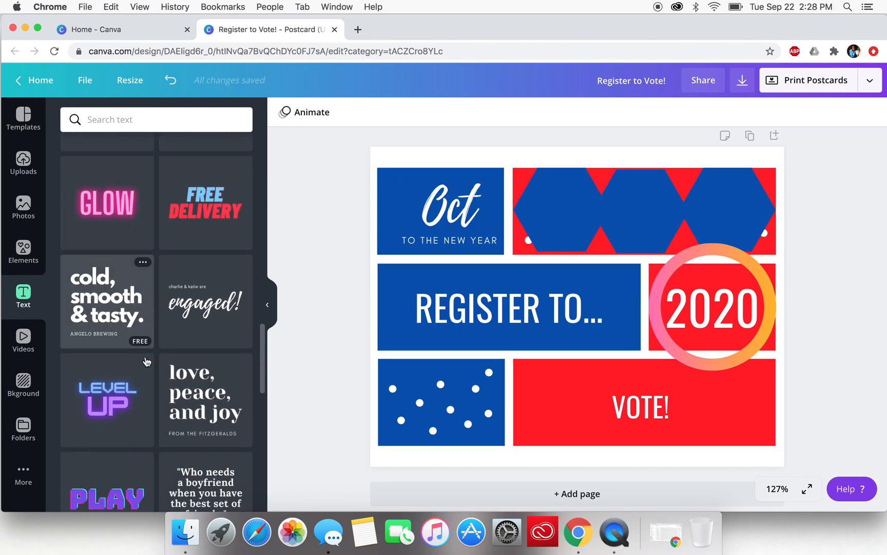
scroll(147, 362, down, 8)
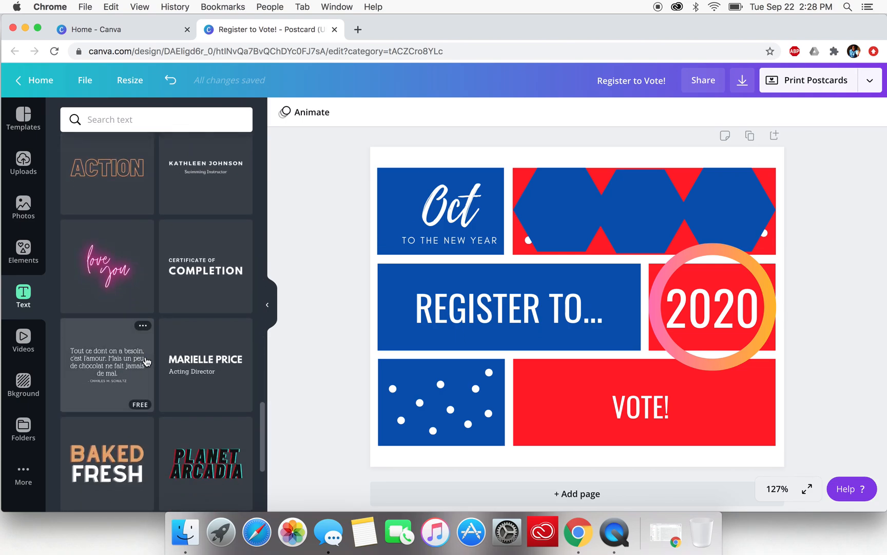
scroll(147, 362, down, 10)
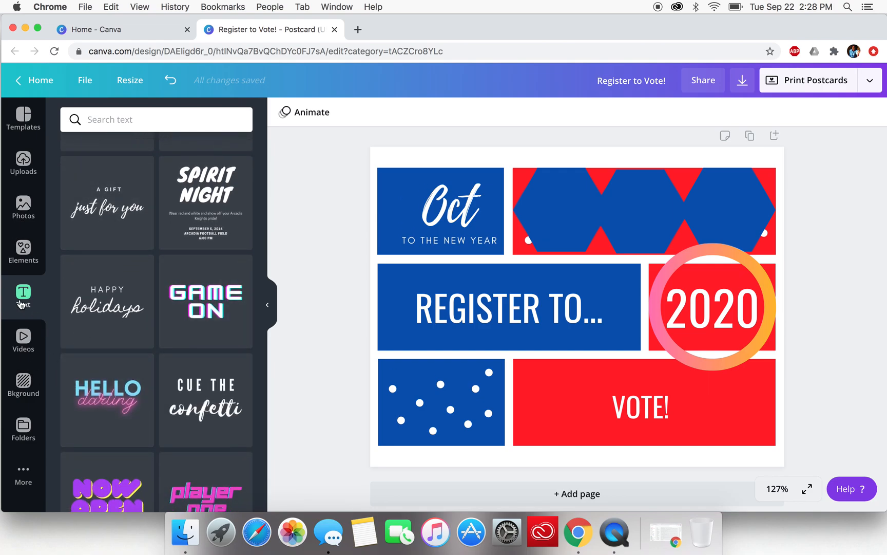
scroll(207, 500, down, 5)
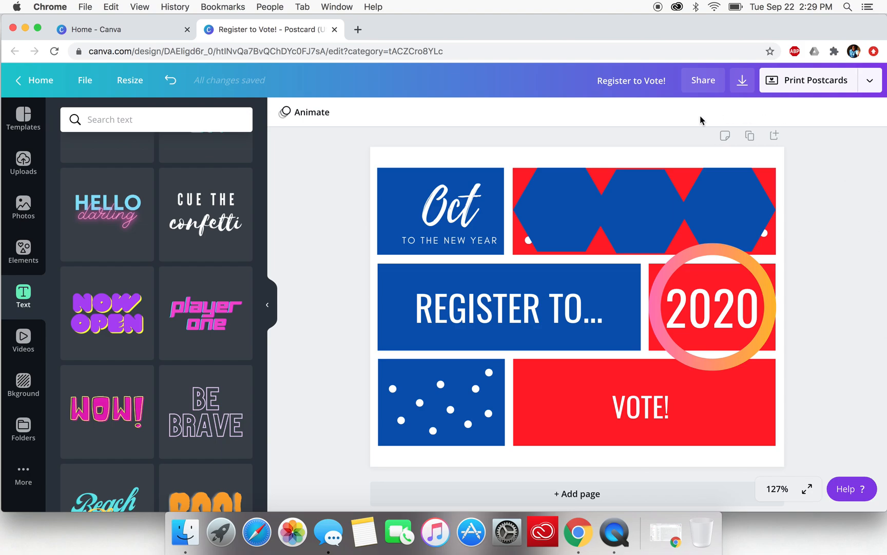
- Review the postcard's sharing options and its download file type settings
click(701, 85)
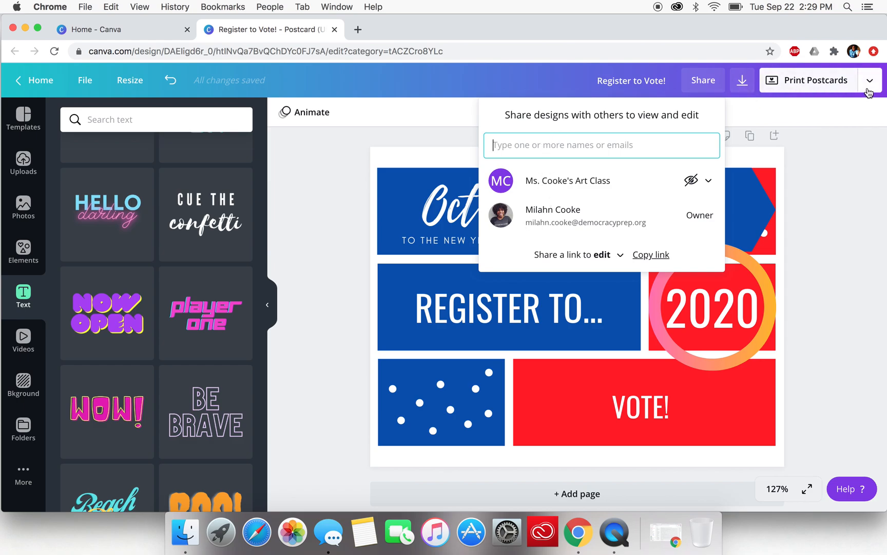
click(743, 82)
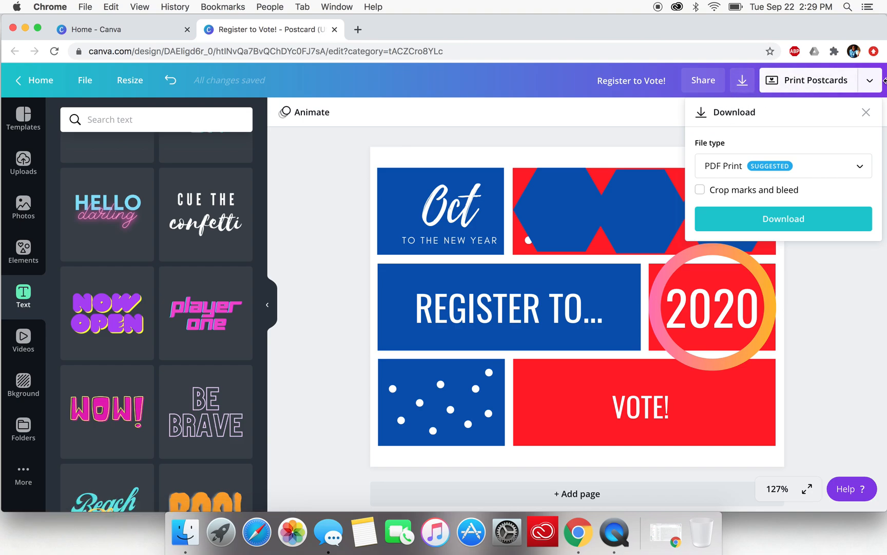
click(867, 80)
click(866, 81)
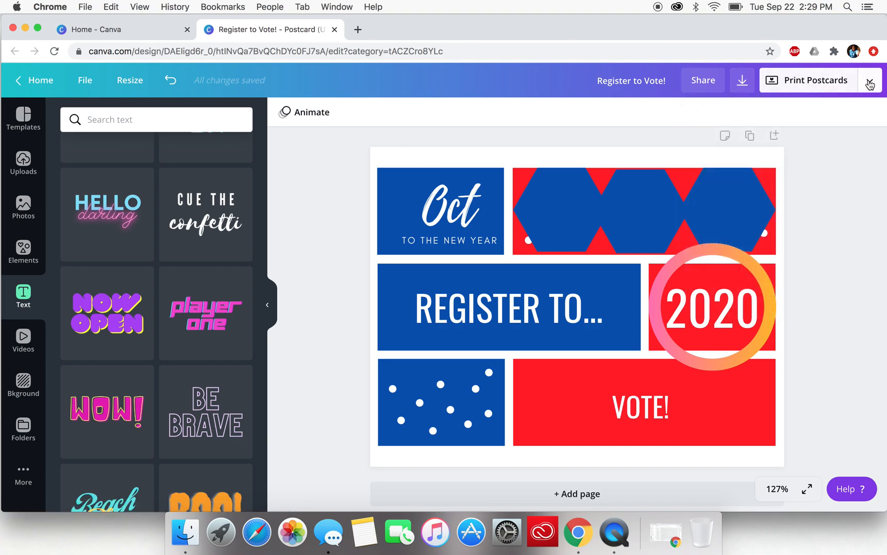
- Download the postcard as PDF Print and open the downloaded "Register to Vote!.pdf"
click(747, 88)
click(746, 220)
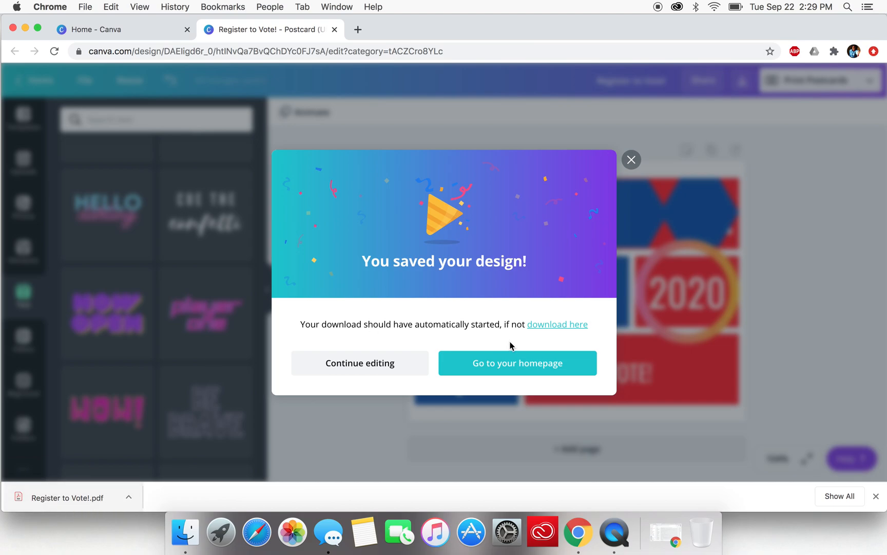
click(632, 160)
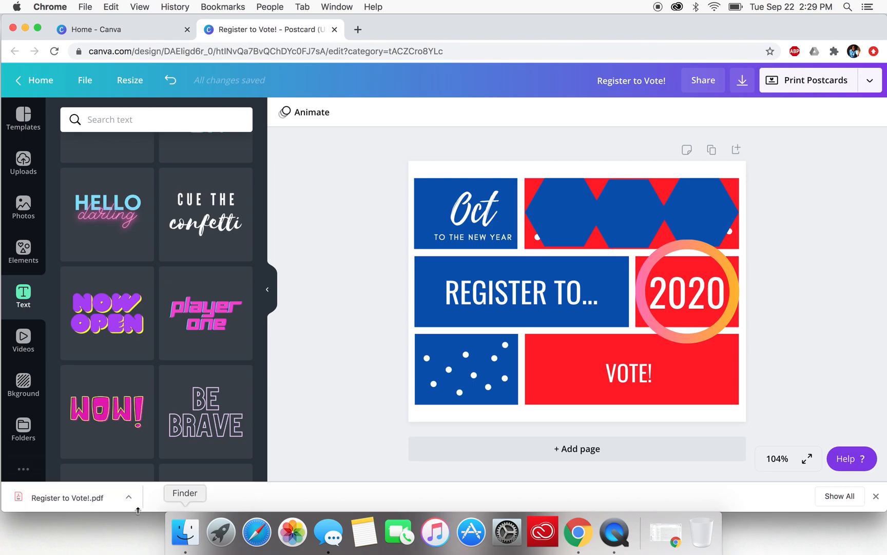
click(78, 501)
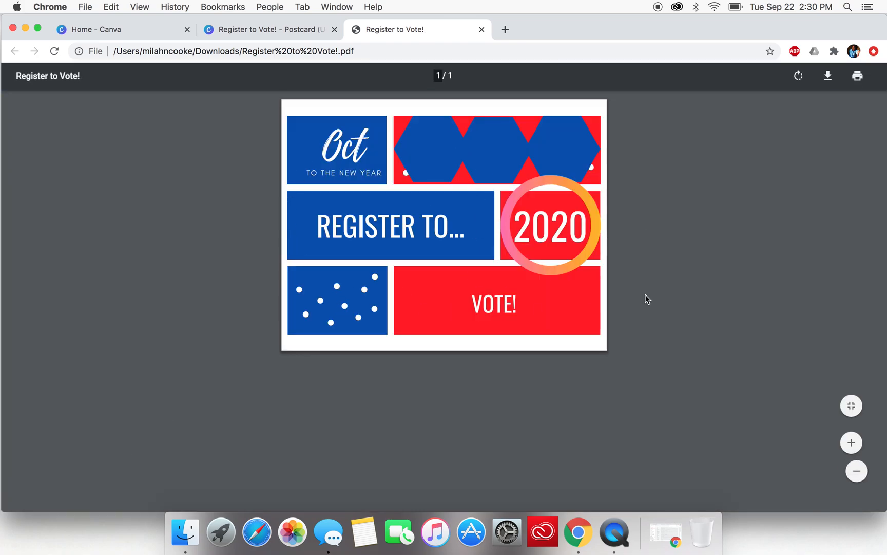
- Return to the postcard design and look at its sharing and download options again
click(282, 32)
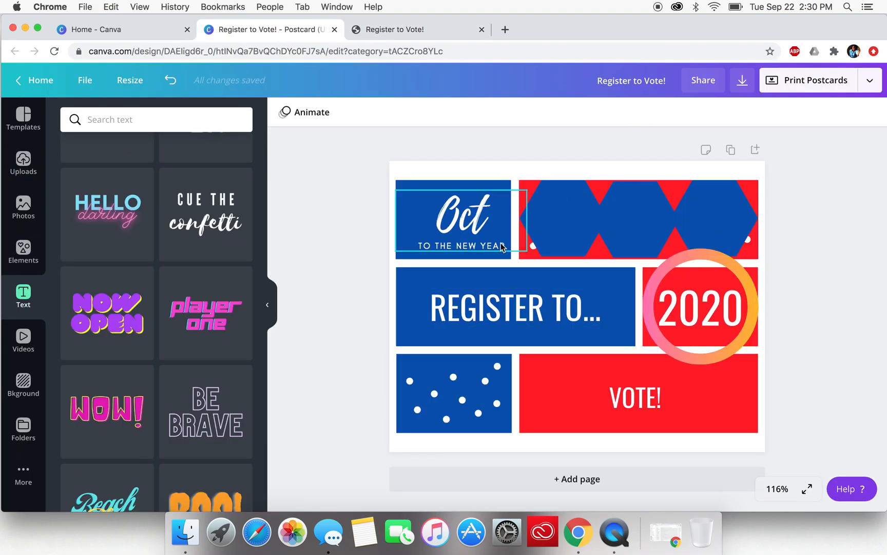
click(703, 80)
click(743, 81)
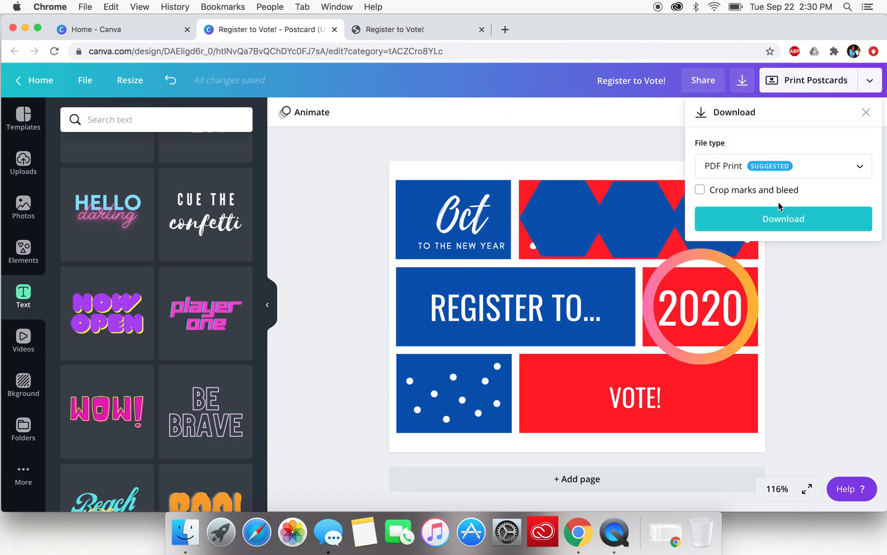